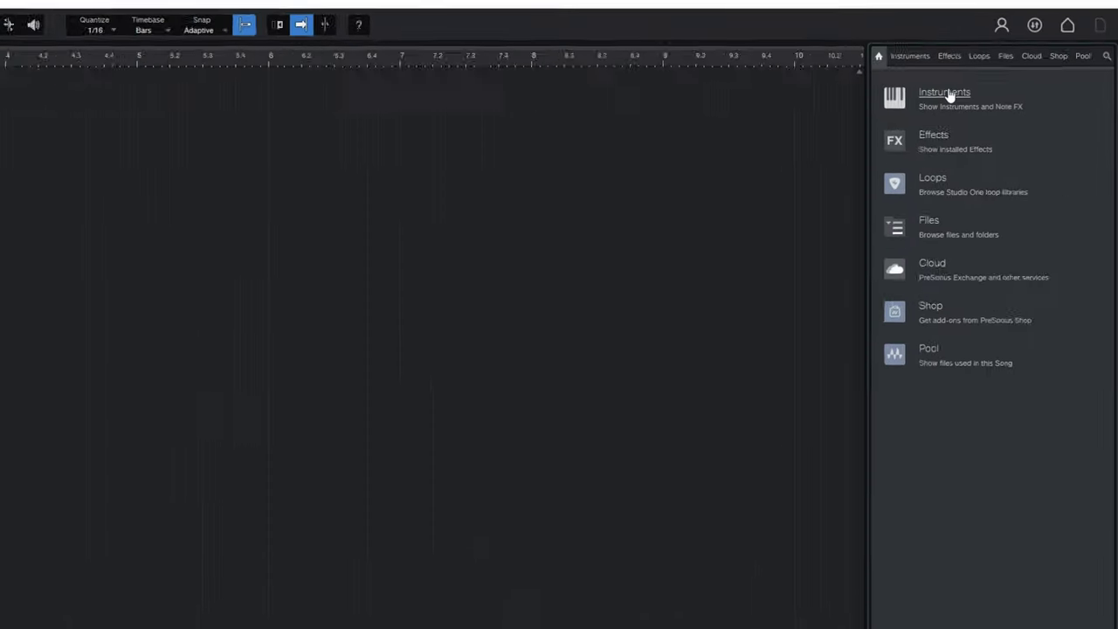
# Step: Load Addictive Drums 2 from the XLN Audio instruments into the song as a new instrument
pyautogui.click(1003, 76)
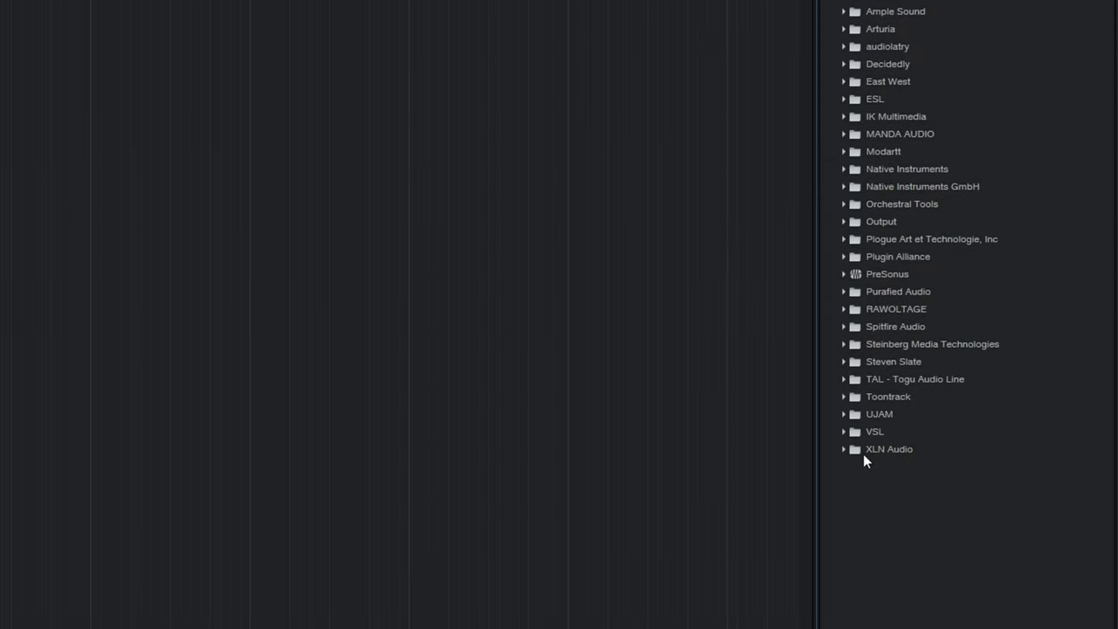
pyautogui.click(844, 449)
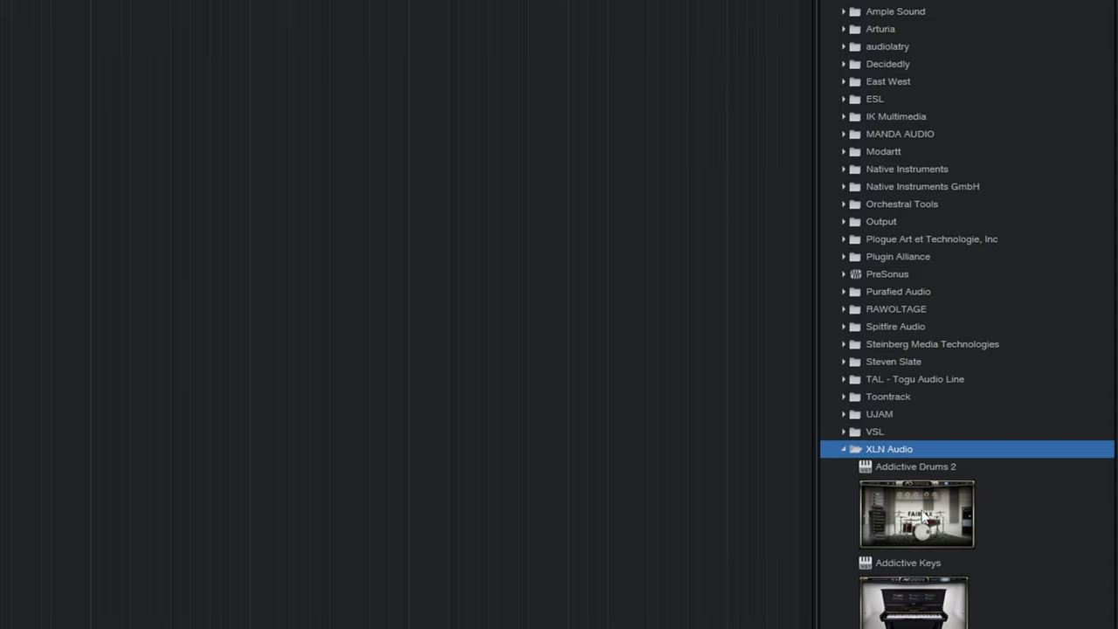
pyautogui.moveTo(923, 515); pyautogui.dragTo(575, 309)
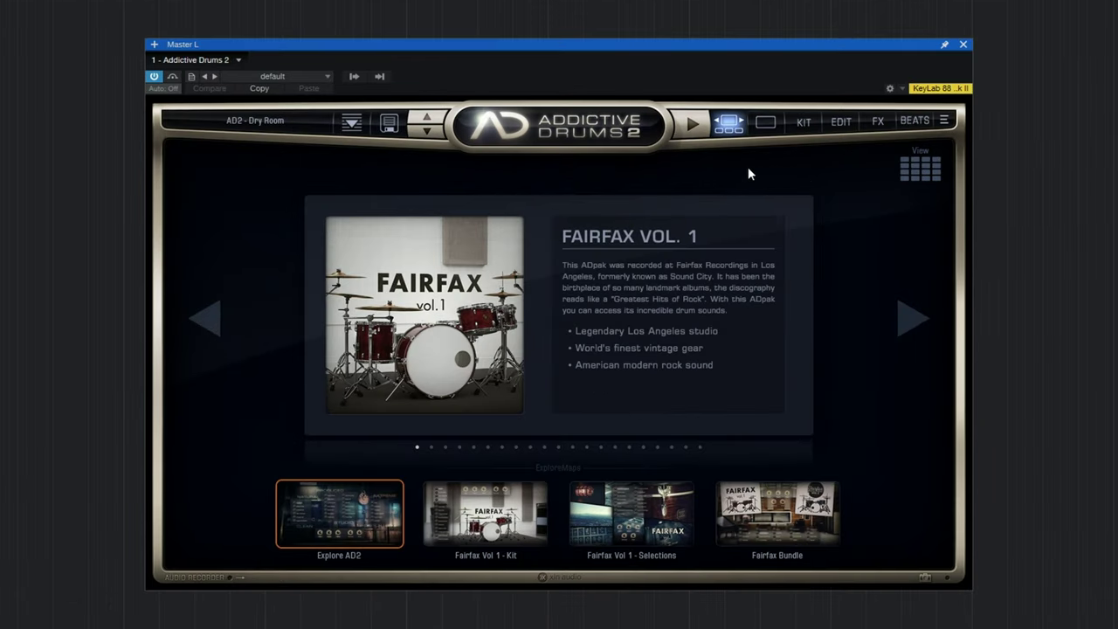
# Step: Start the drum preview and switch Addictive Drums 2 to its KIT view
pyautogui.click(692, 126)
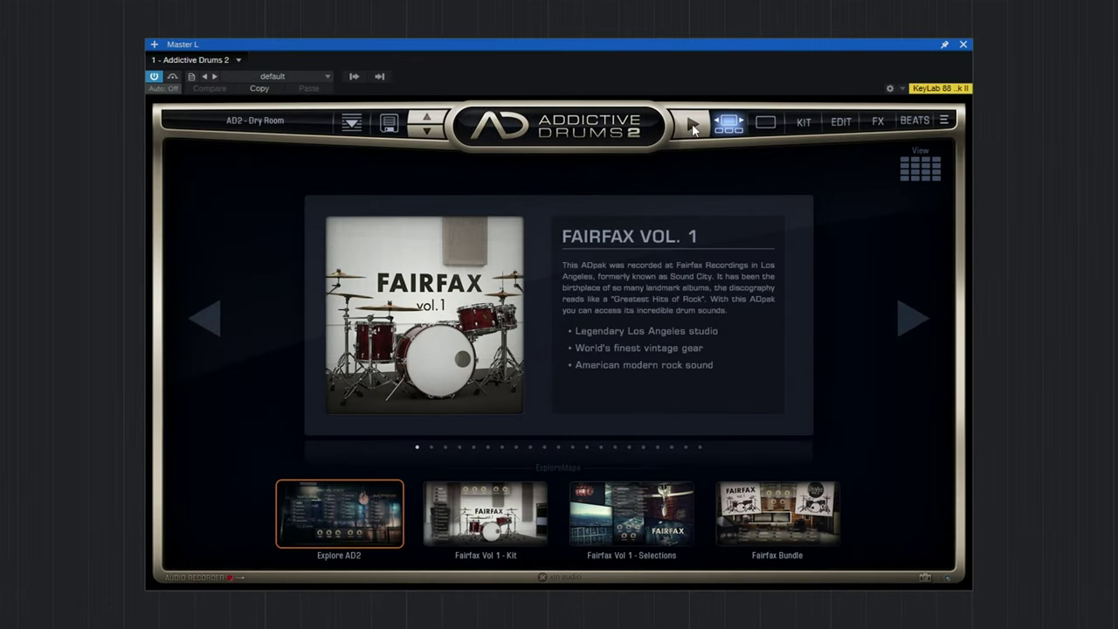
pyautogui.click(809, 127)
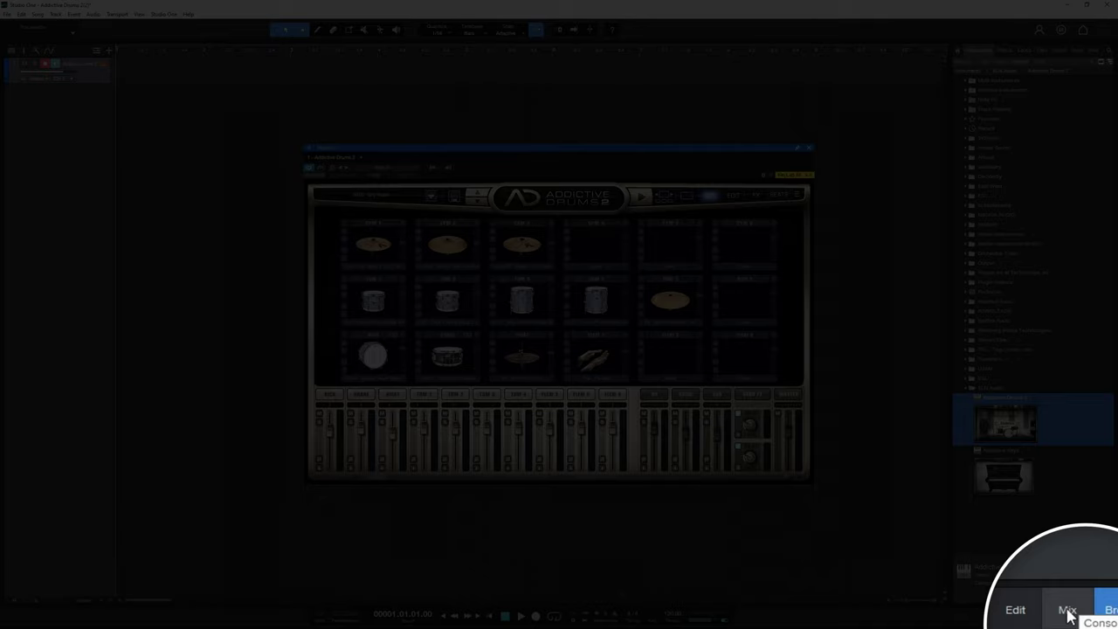
# Step: Show the Console, then audition the kick, snare and Toms 1–4 in the kit
pyautogui.click(1067, 612)
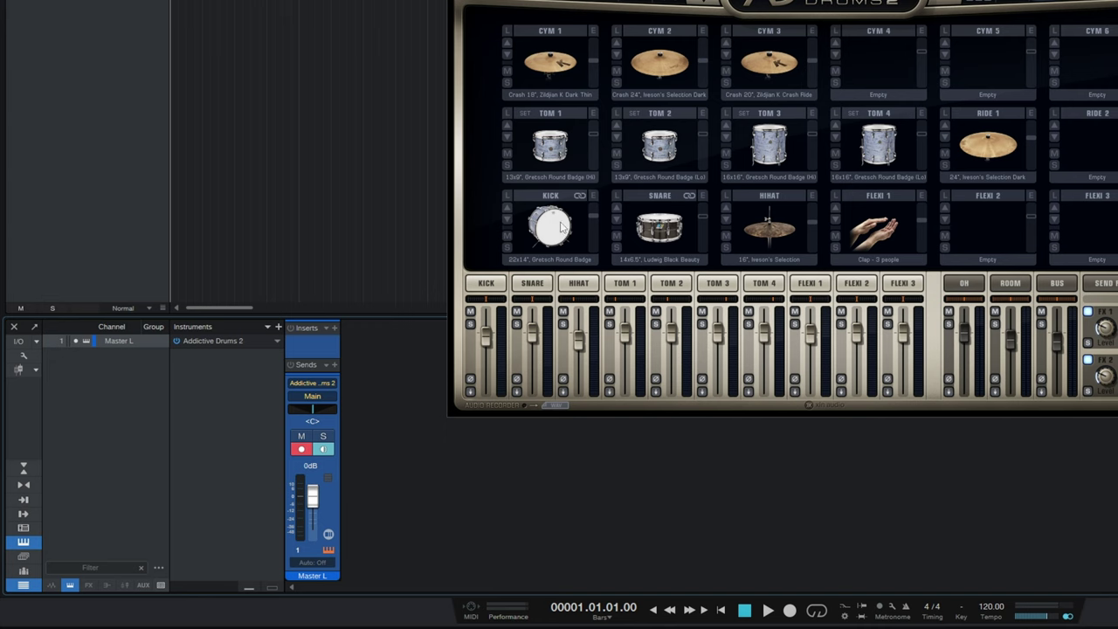
pyautogui.click(555, 229)
pyautogui.click(647, 203)
pyautogui.click(659, 145)
pyautogui.click(550, 144)
pyautogui.click(769, 144)
pyautogui.click(878, 144)
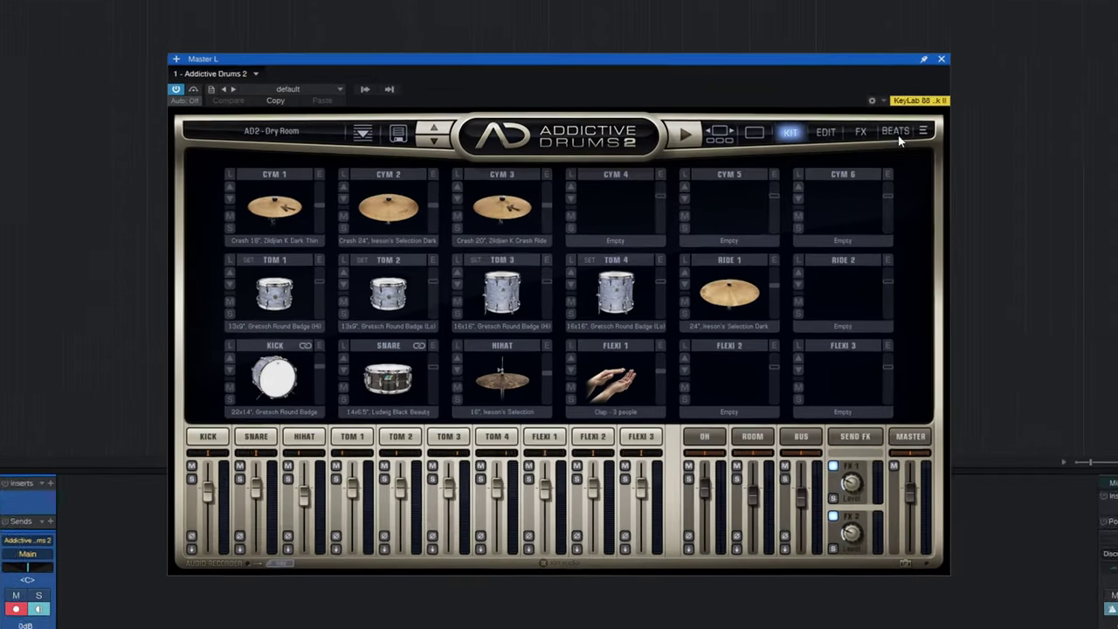
# Step: Select Dry Beat 01 in the BEATS library and briefly preview the hihat groove
pyautogui.click(778, 194)
pyautogui.scroll(5, 209, 402)
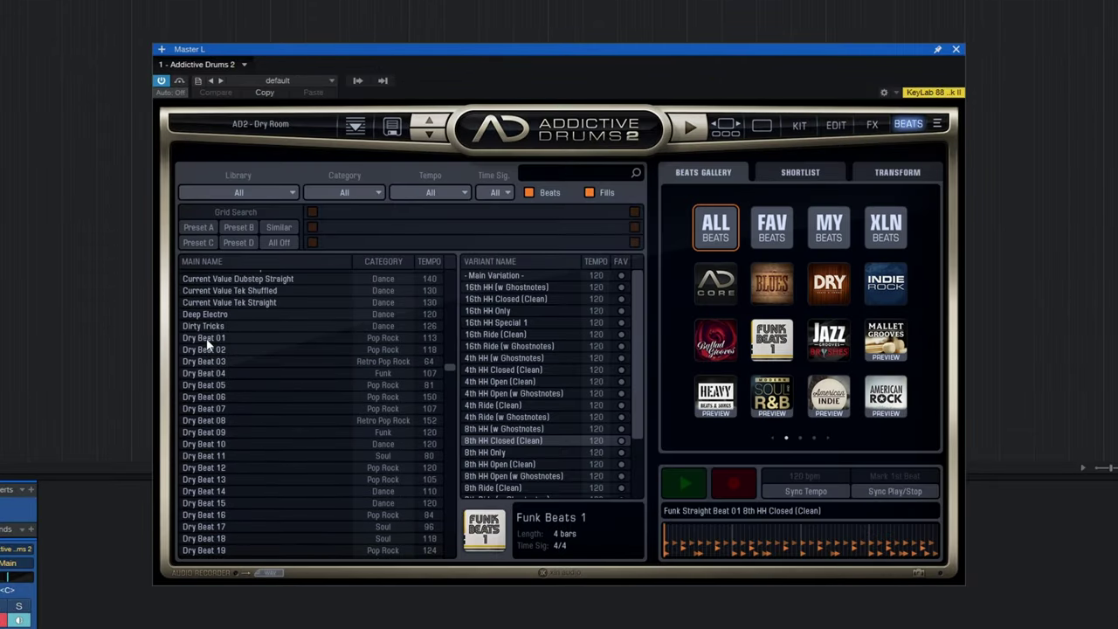
pyautogui.click(207, 340)
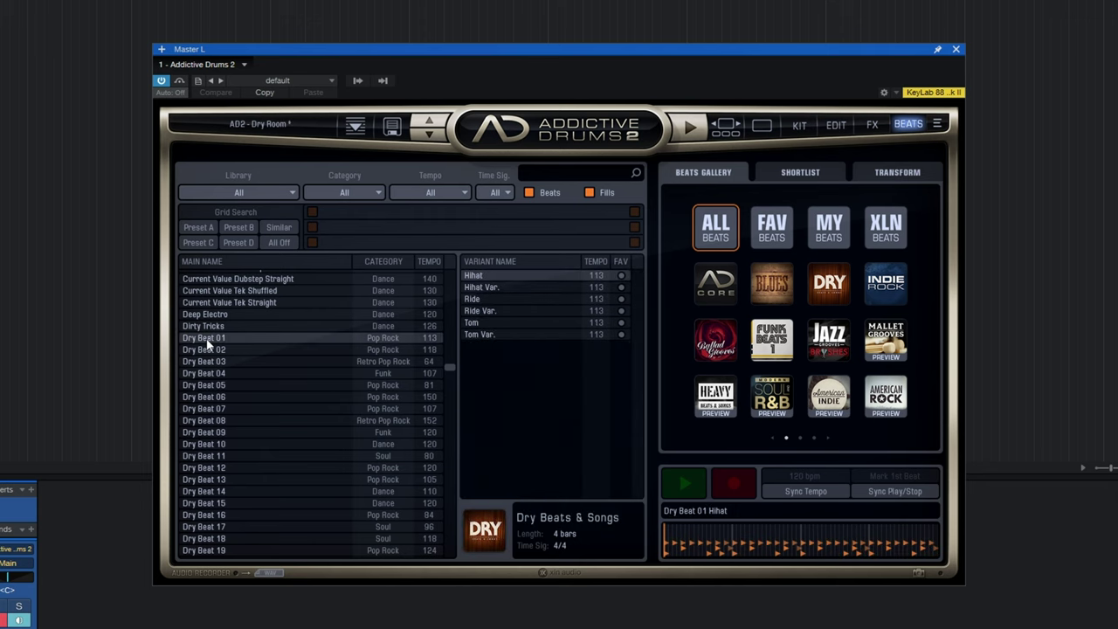
pyautogui.click(685, 484)
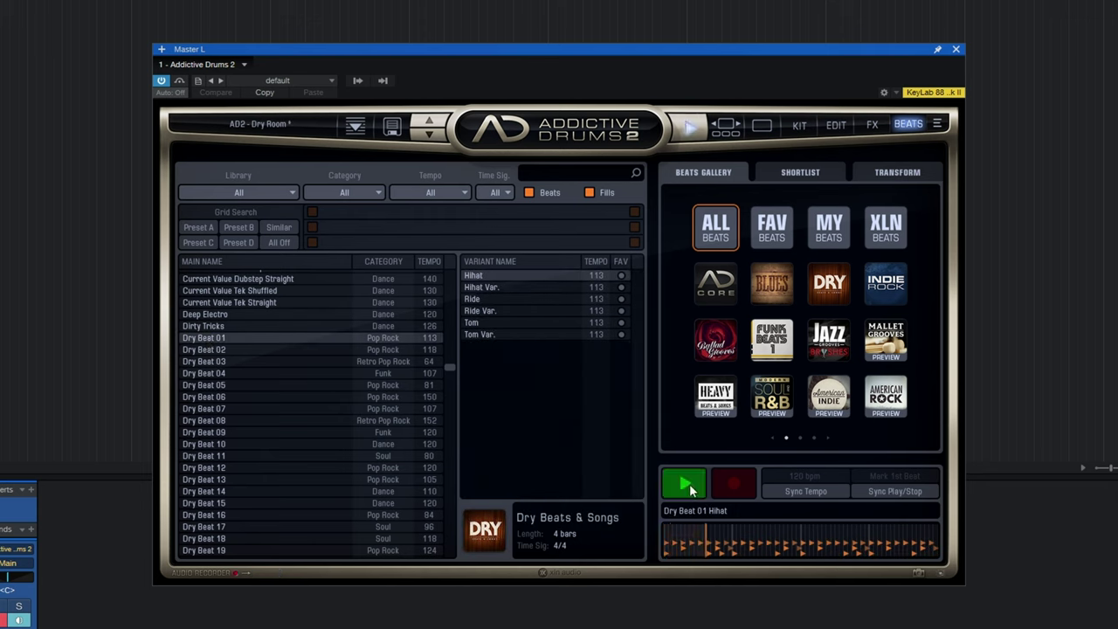
pyautogui.click(690, 484)
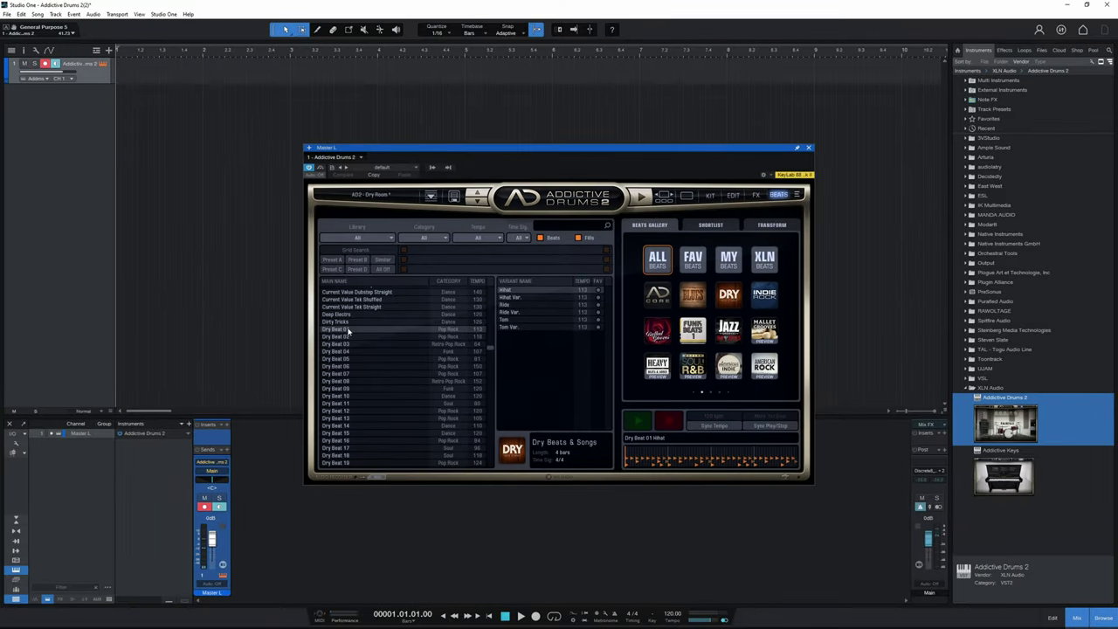
# Step: Place Dry Beat 01 at bar 1 of the drum track and open its notes for editing
pyautogui.moveTo(349, 331); pyautogui.dragTo(131, 77)
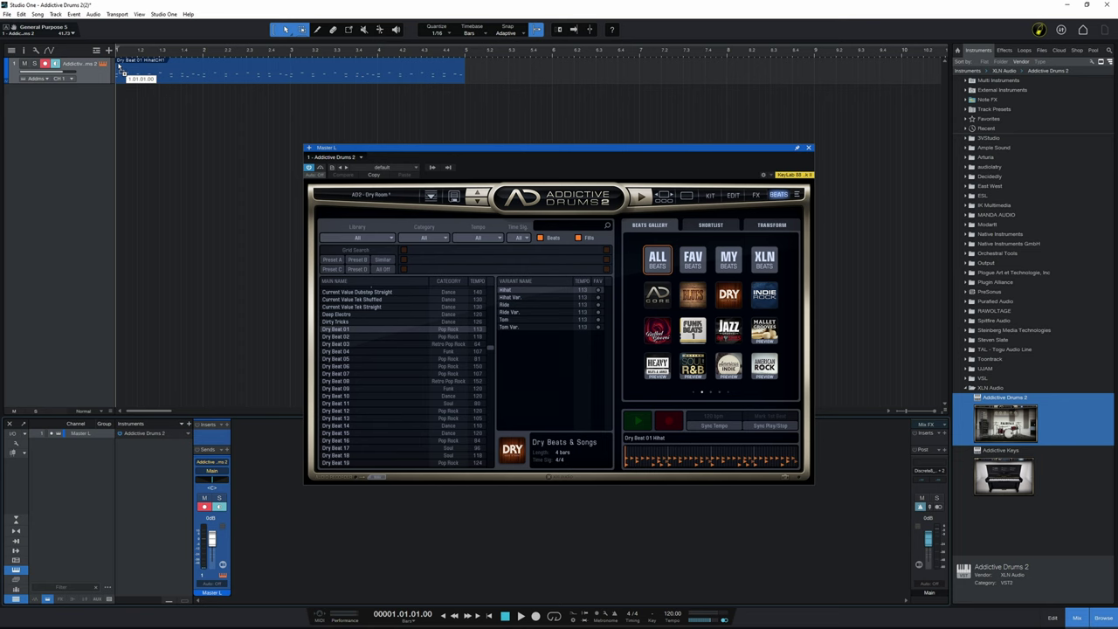
pyautogui.moveTo(120, 67); pyautogui.dragTo(120, 68)
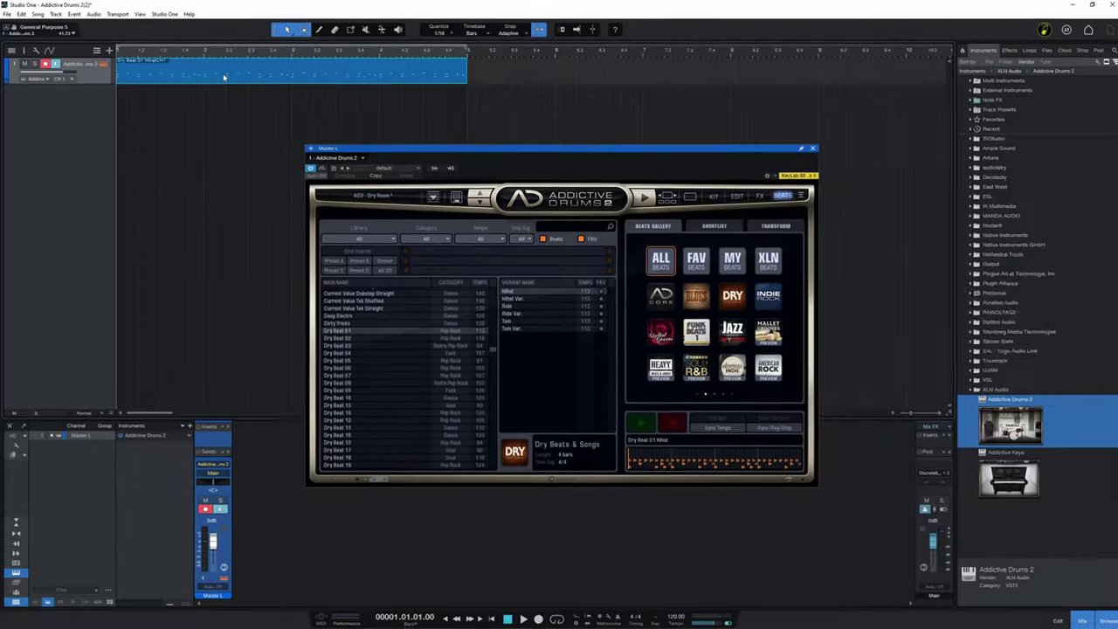
pyautogui.doubleClick(367, 102)
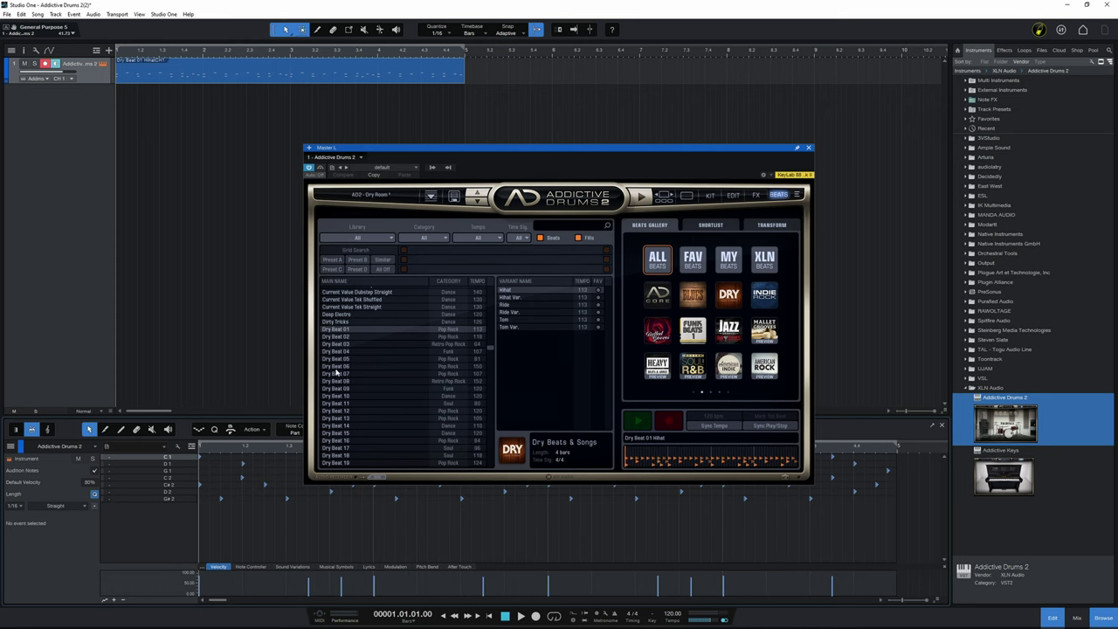
pyautogui.moveTo(534, 145); pyautogui.dragTo(665, 73)
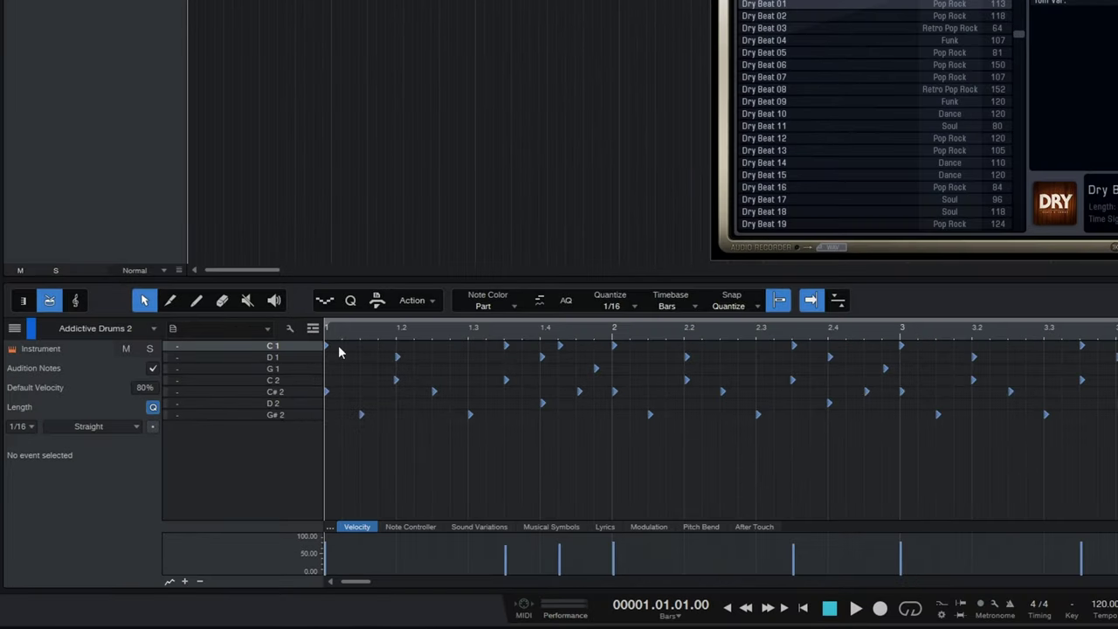
pyautogui.click(240, 382)
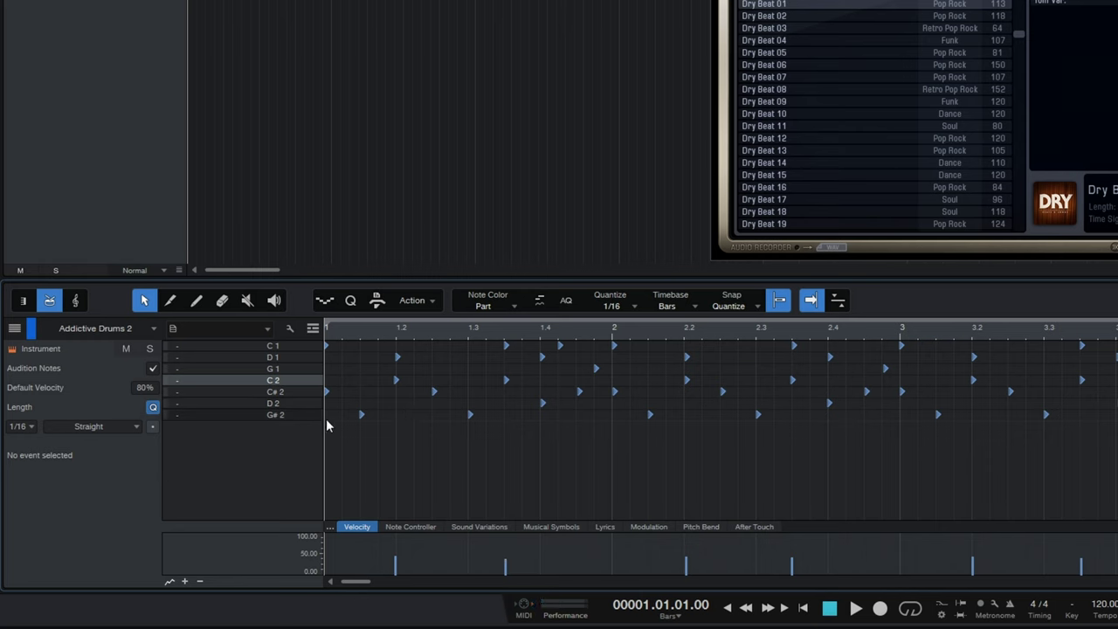
pyautogui.click(24, 303)
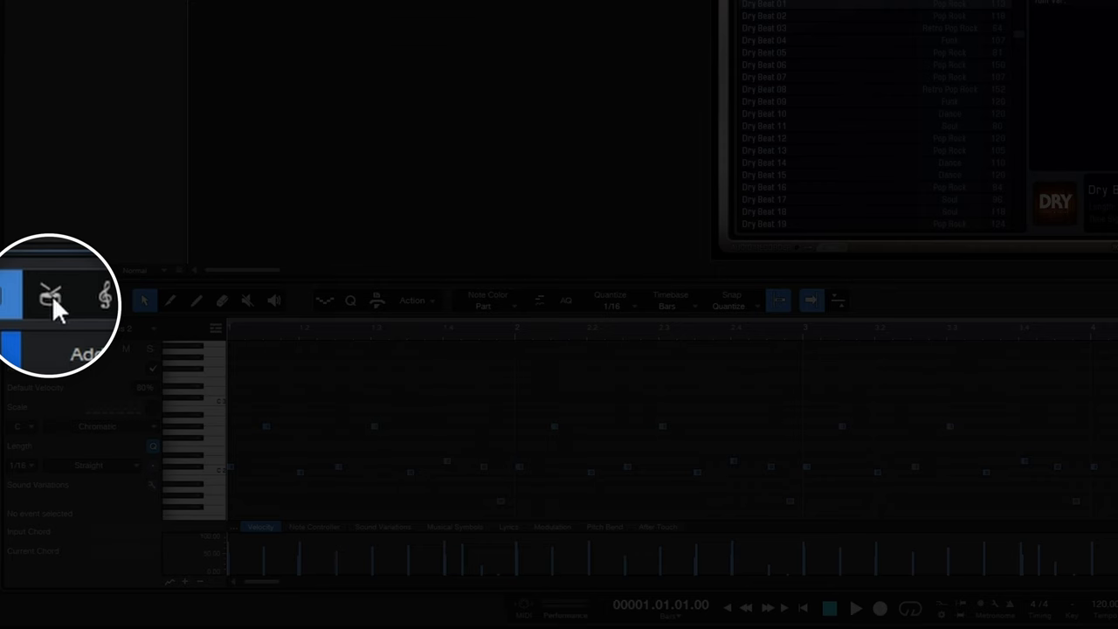
pyautogui.click(50, 300)
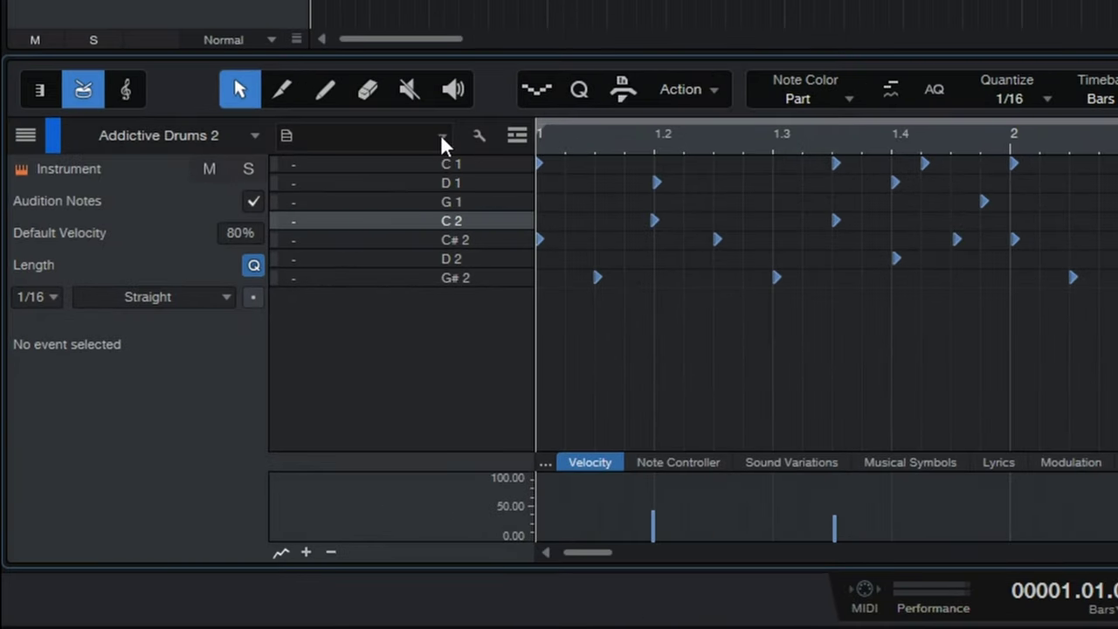
# Step: Switch the Drum editor's drum map to Addictive Drums 2
pyautogui.click(283, 310)
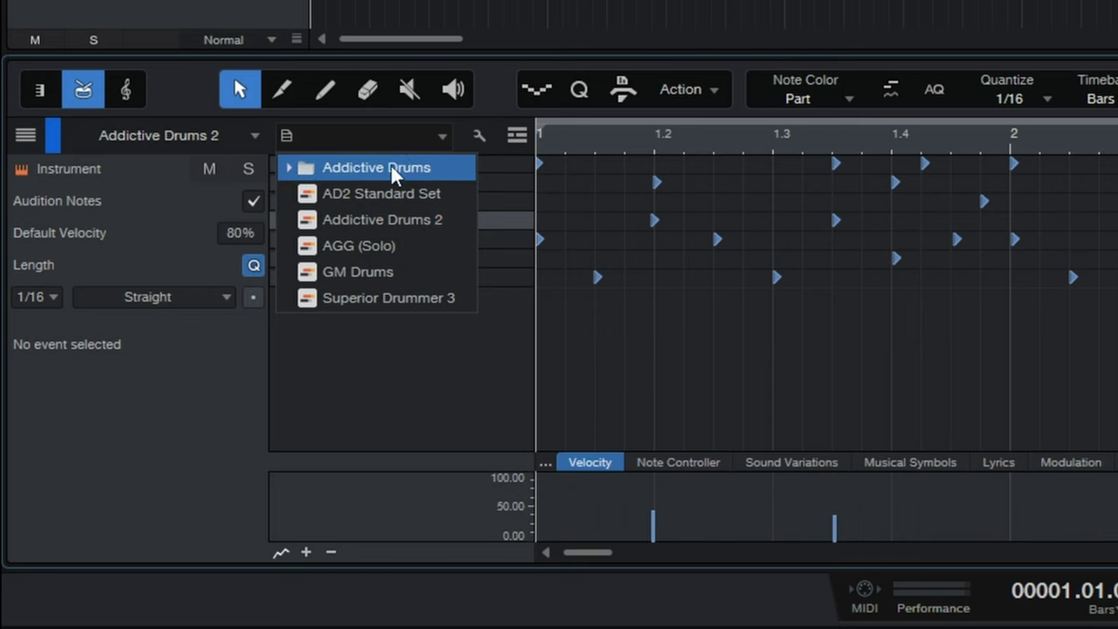
pyautogui.click(421, 219)
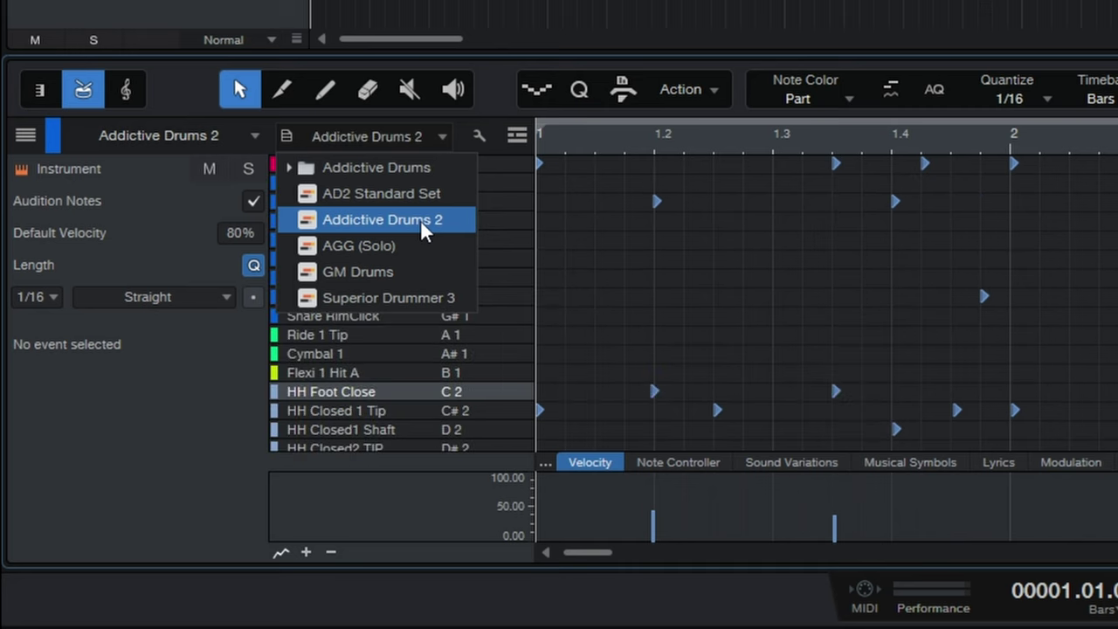
pyautogui.click(481, 127)
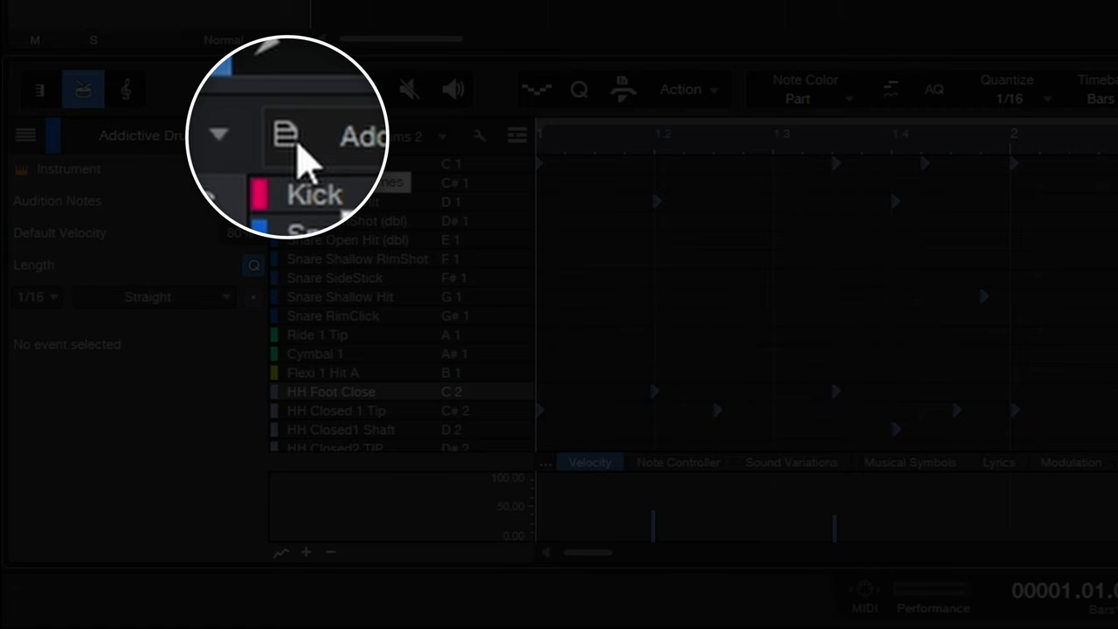
# Step: Set the pitch list to Hide Unused so only the beat's drum sounds show
pyautogui.click(287, 138)
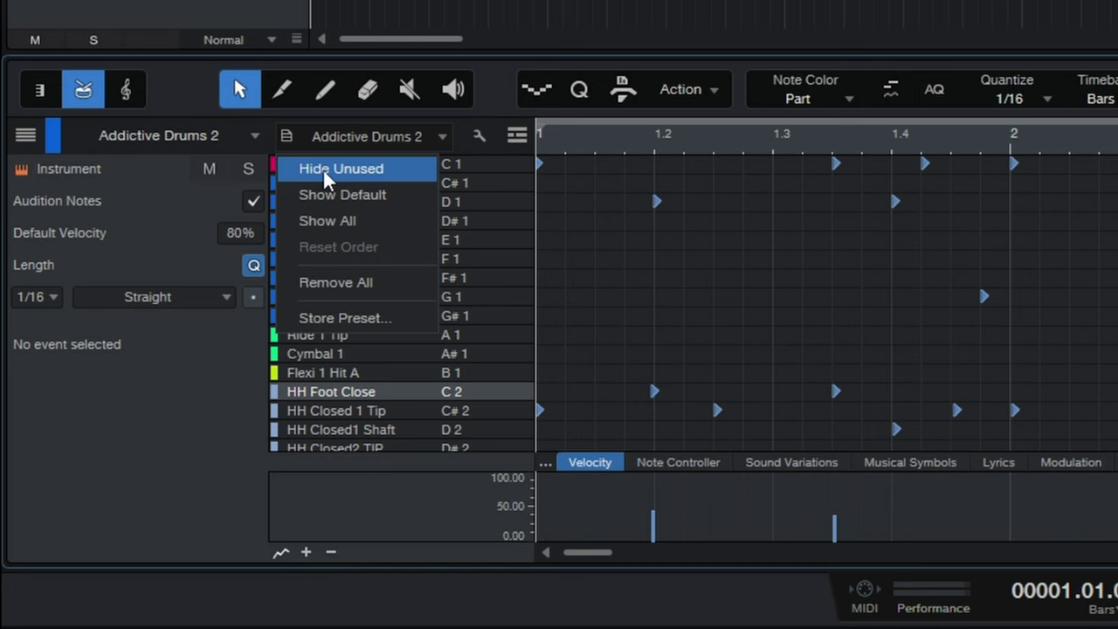
pyautogui.click(323, 168)
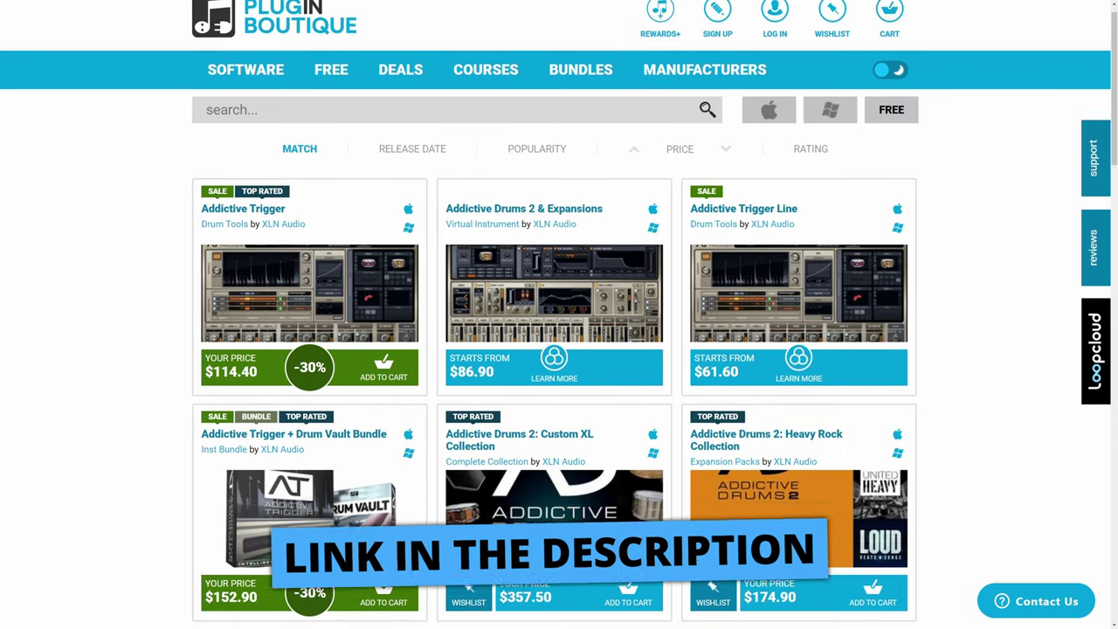
pyautogui.scroll(-2, 559, 349)
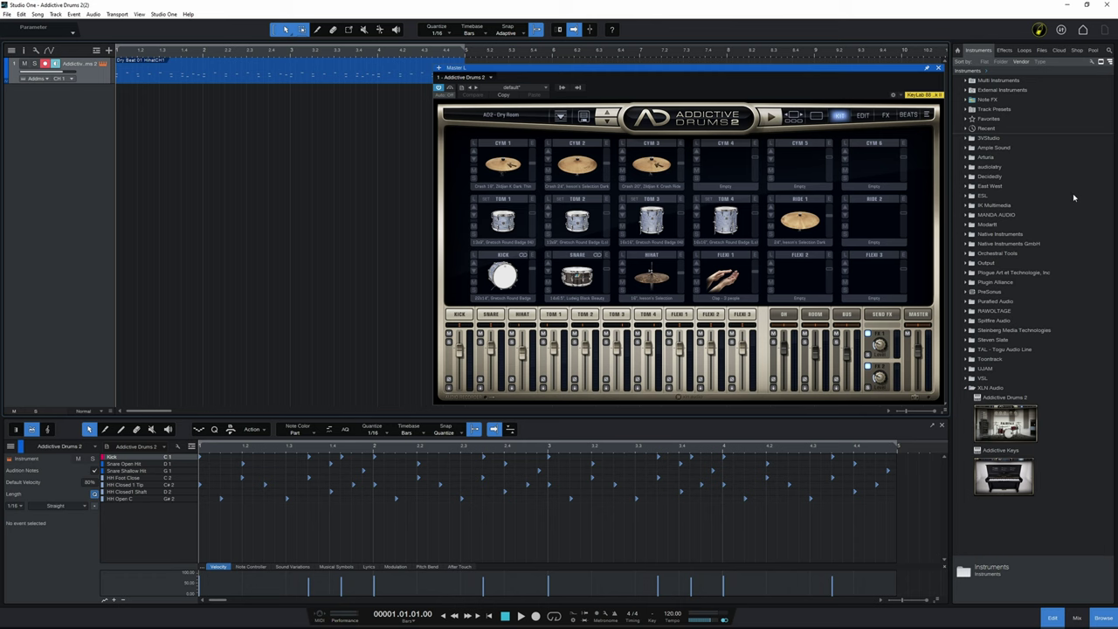
# Step: Show the browser's Cloud section, enter PreSonus Exchange and focus its Search field
pyautogui.press('F5')
pyautogui.press('F5')
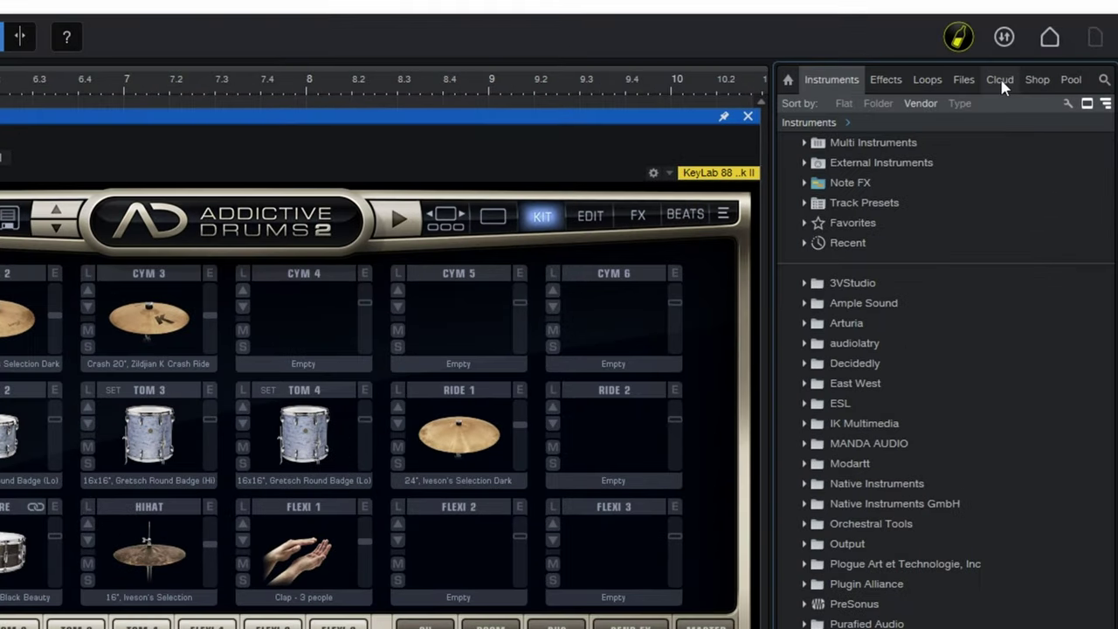
pyautogui.click(1001, 80)
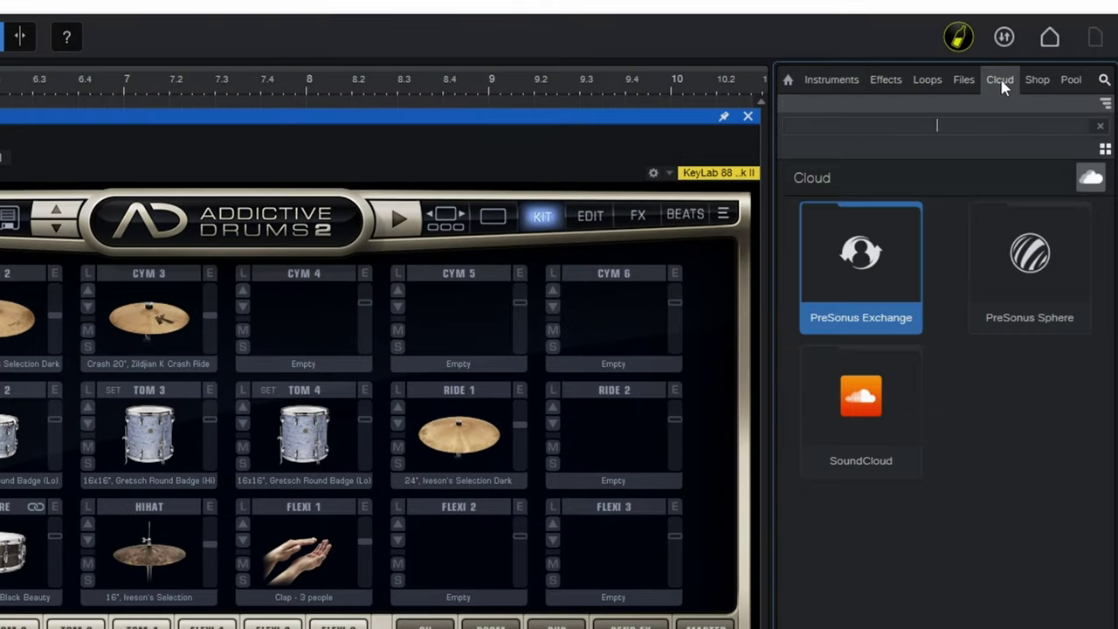
pyautogui.click(889, 274)
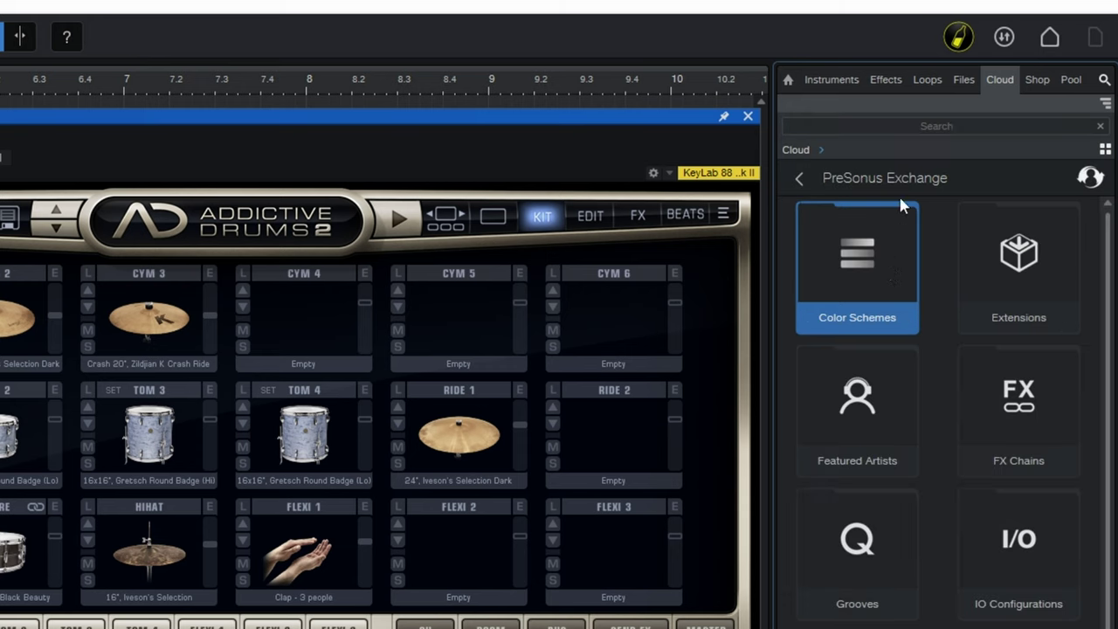
pyautogui.click(939, 129)
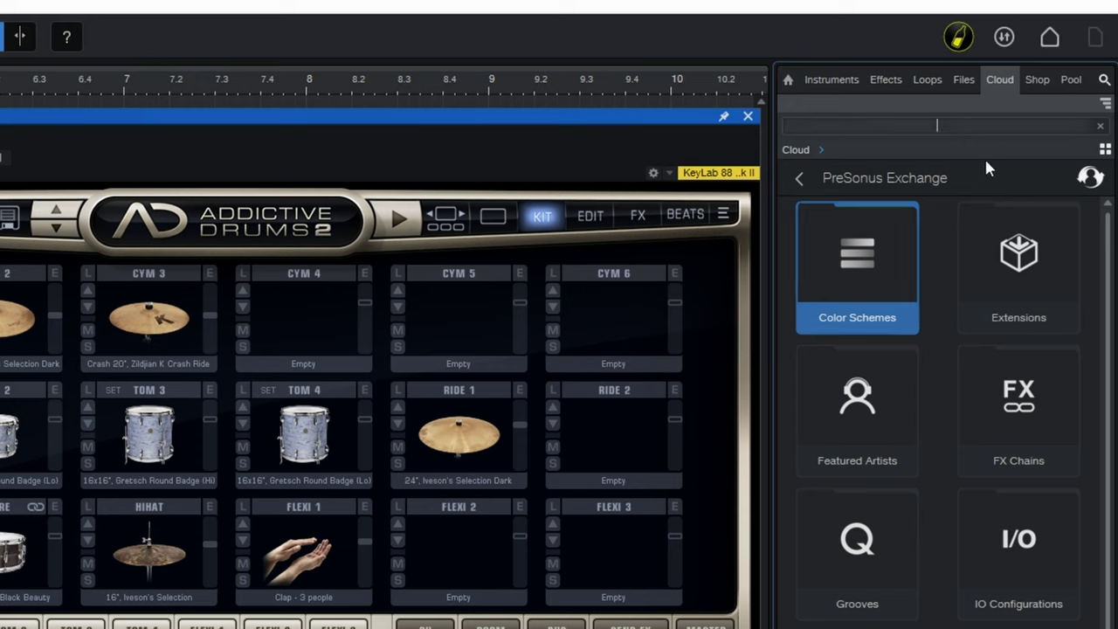
# Step: Search Exchange for 'addictive' and install the Addictive Drums 2 (With Colored) pitch list
pyautogui.write('addictive')
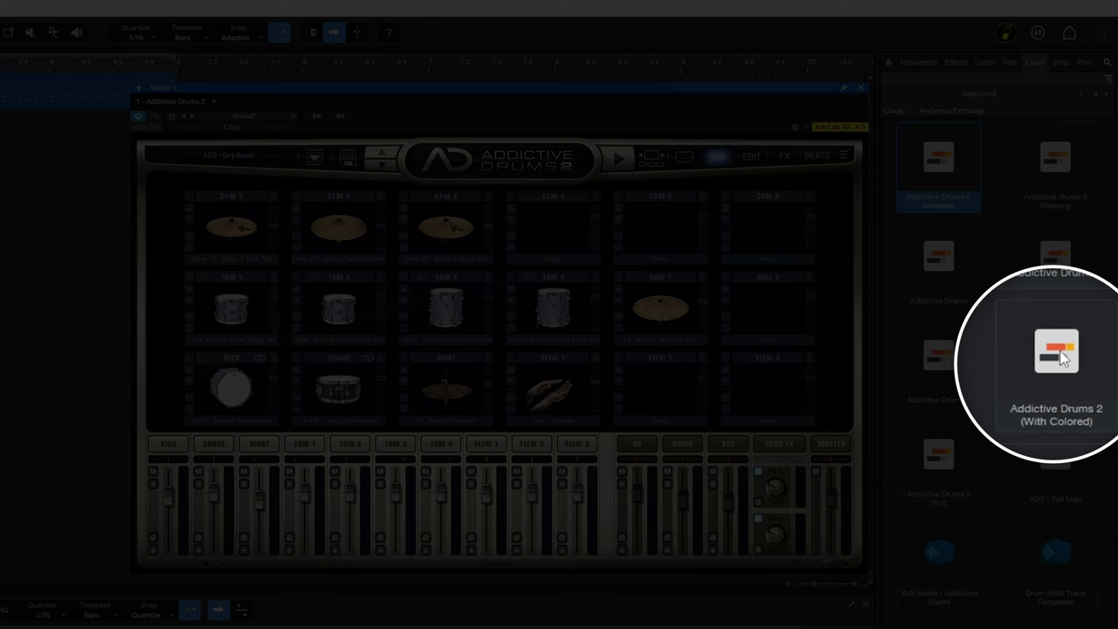
pyautogui.click(1054, 365)
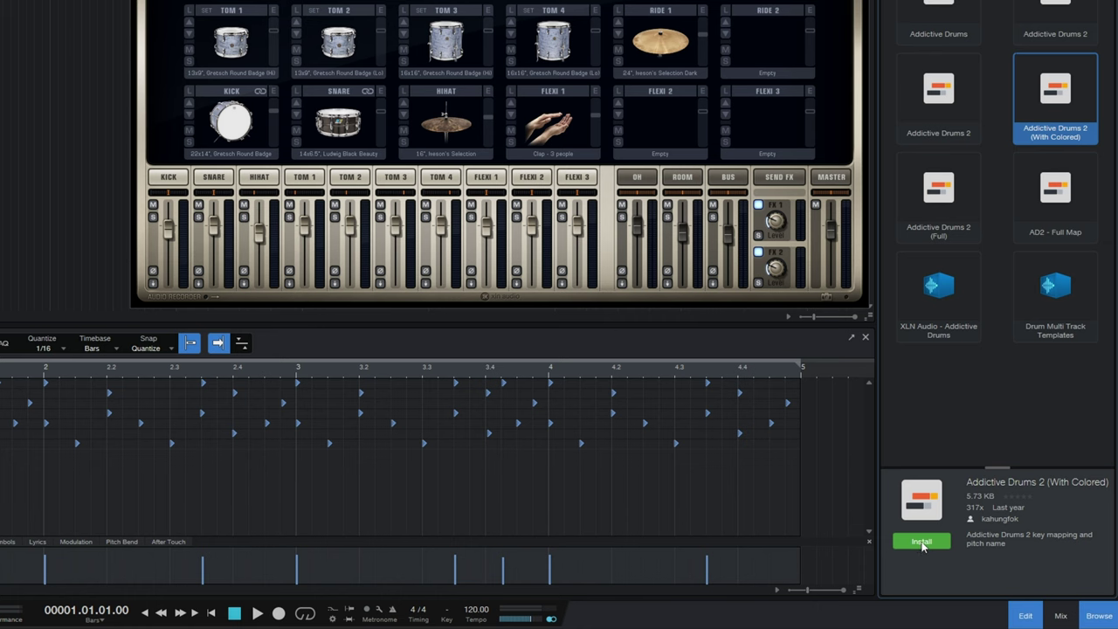
pyautogui.click(922, 542)
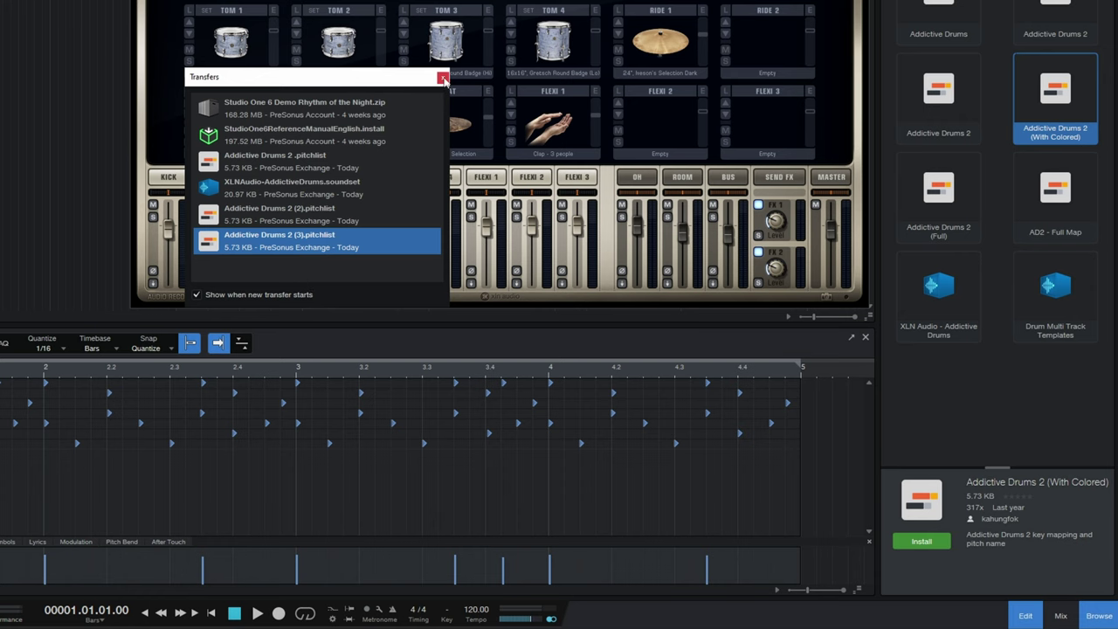
# Step: Close the downloads list and apply an Addictive Drums 2 pitch-name map in the drum editor
pyautogui.click(443, 79)
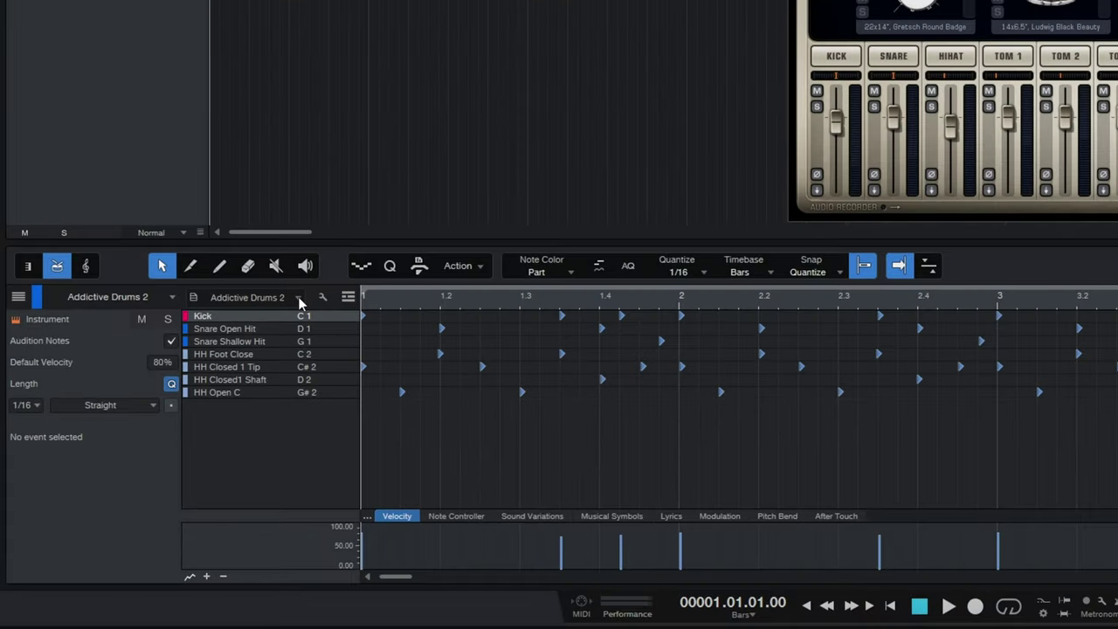
pyautogui.click(298, 298)
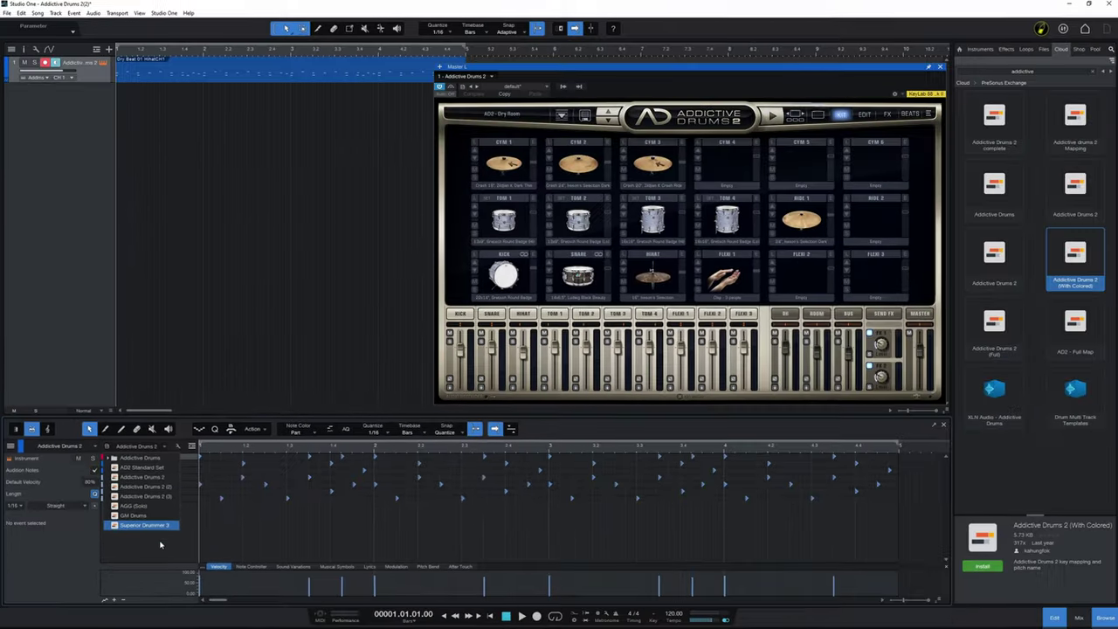
pyautogui.click(263, 387)
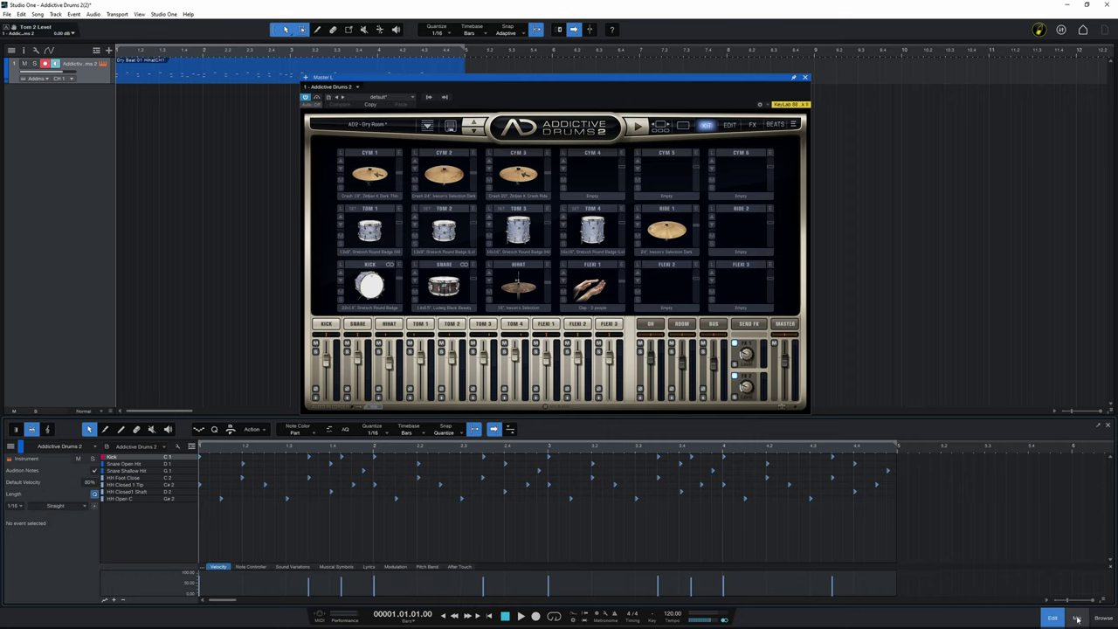
# Step: Show the mixer console, audition the kick and snare pads, then close Addictive Drums 2
pyautogui.click(1078, 619)
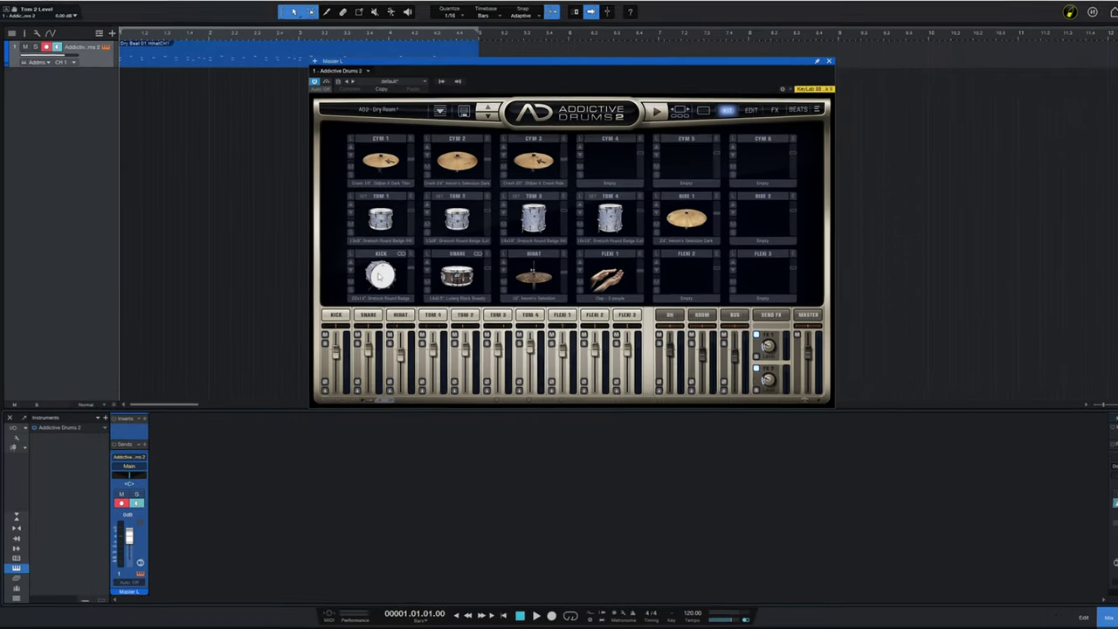
pyautogui.click(368, 286)
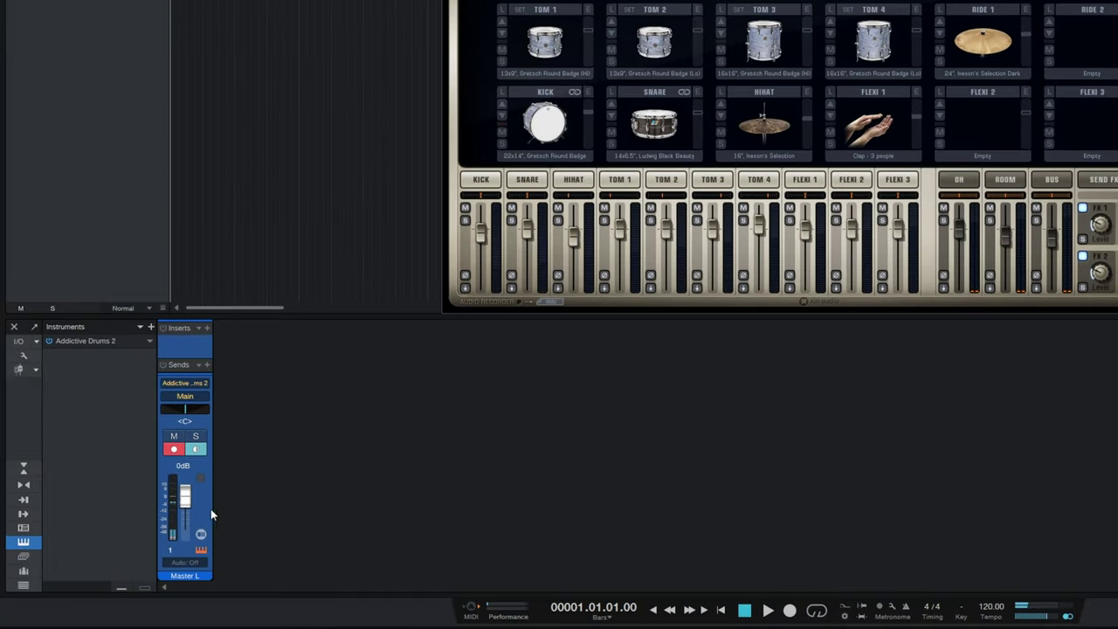
pyautogui.click(649, 116)
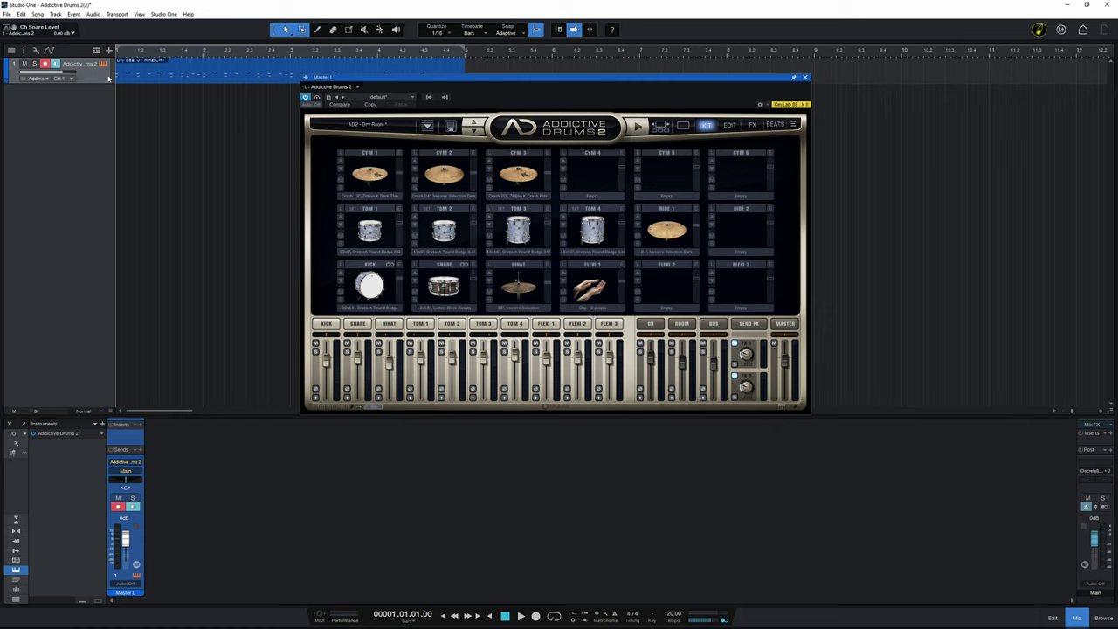
pyautogui.click(805, 77)
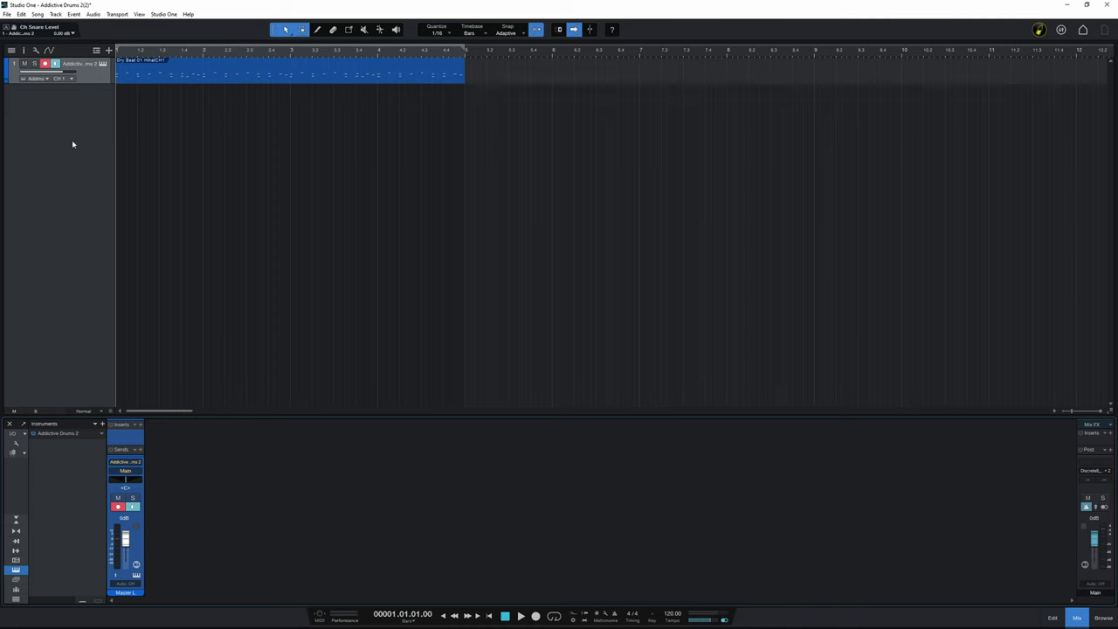
# Step: Reopen Addictive Drums 2 and nudge its Snare fader down to about -0.31 dB
pyautogui.click(102, 65)
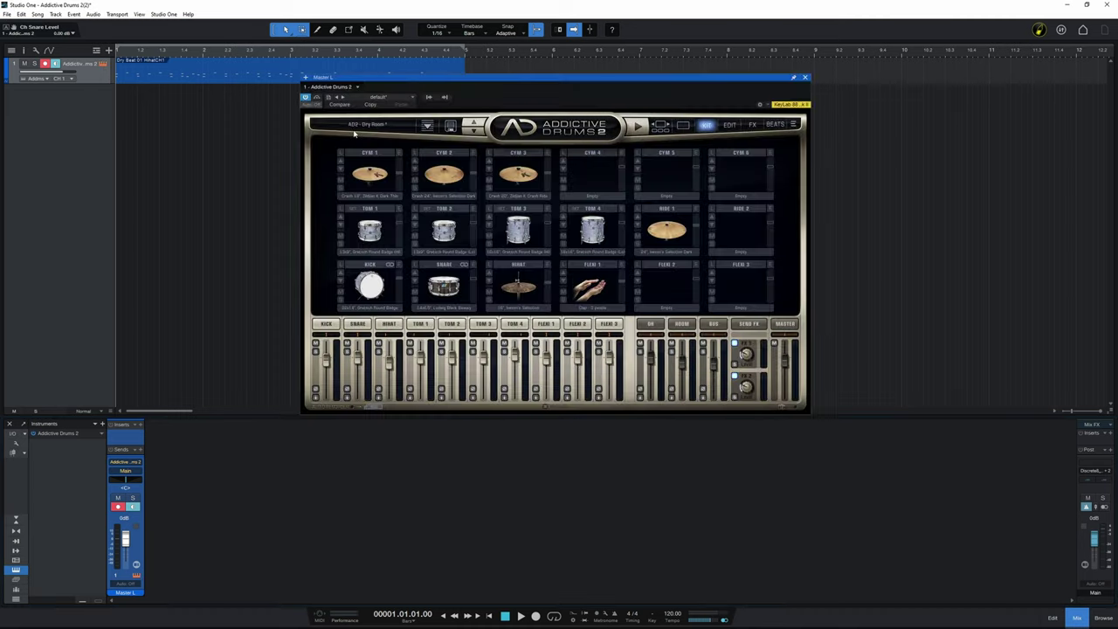
pyautogui.moveTo(358, 359)
pyautogui.moveTo(360, 360); pyautogui.dragTo(359, 363)
pyautogui.click(753, 128)
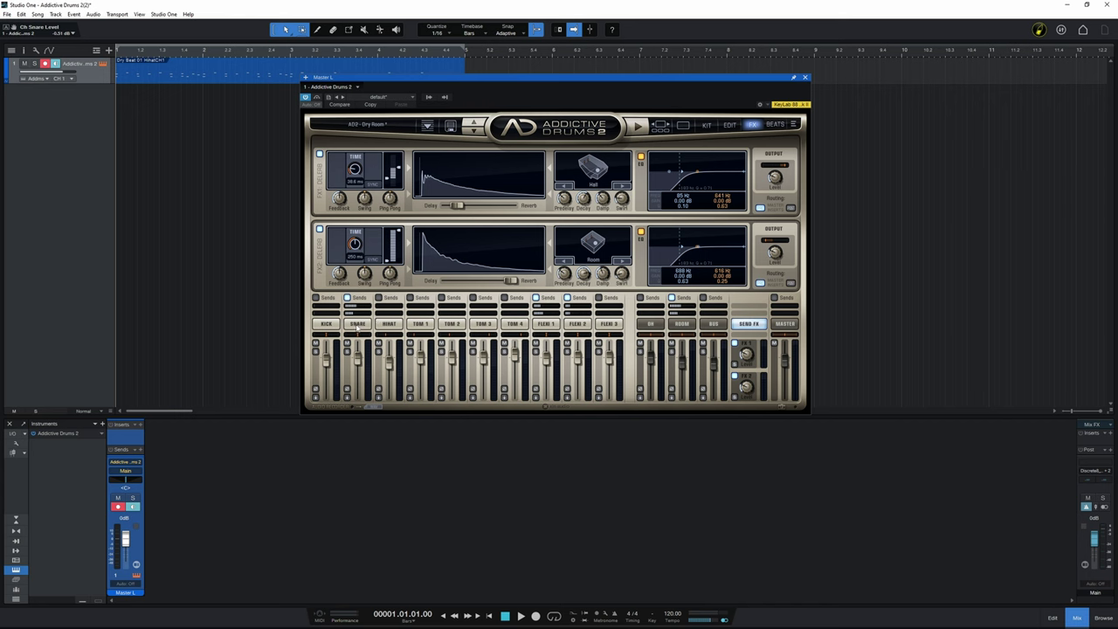
pyautogui.click(357, 325)
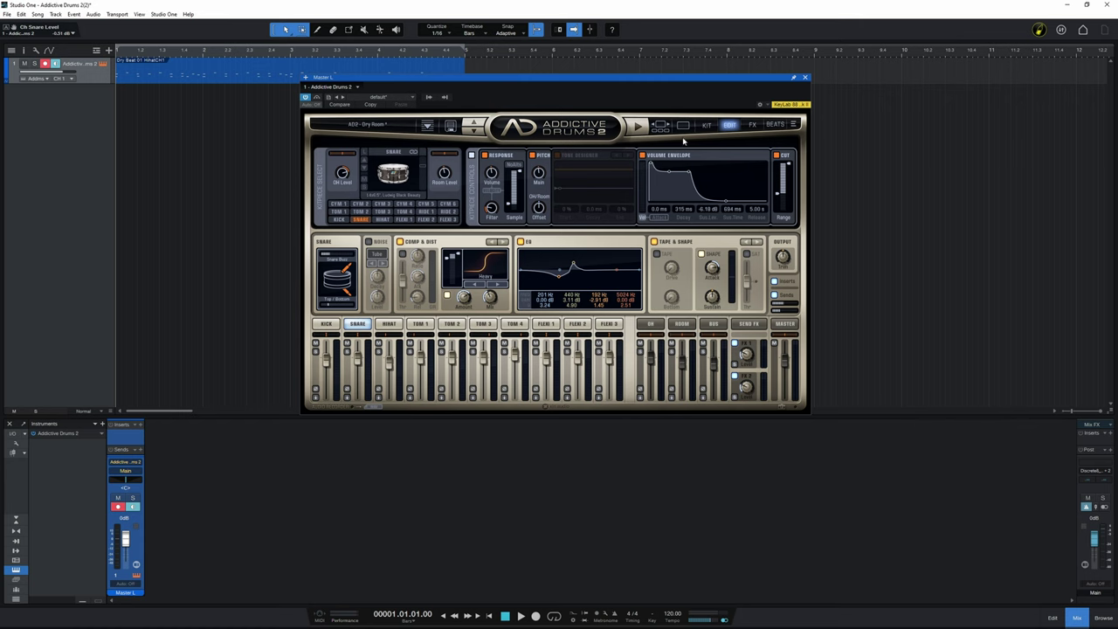
pyautogui.click(706, 125)
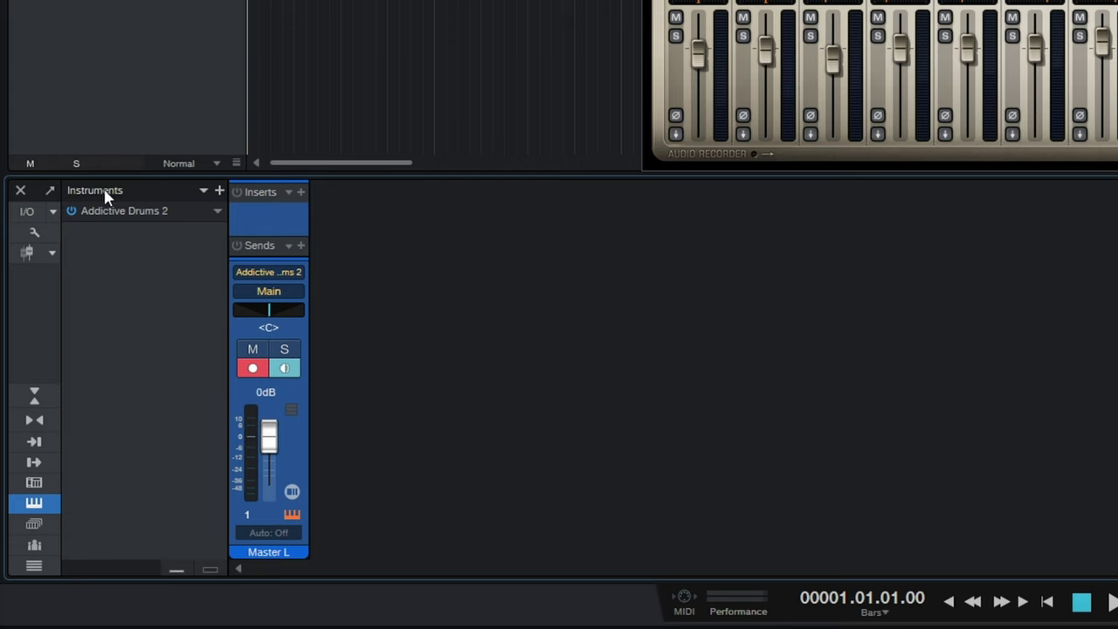
# Step: Expand the Addictive Drums 2 output list and enable channels for Kick, Snare and HiHat
pyautogui.click(35, 505)
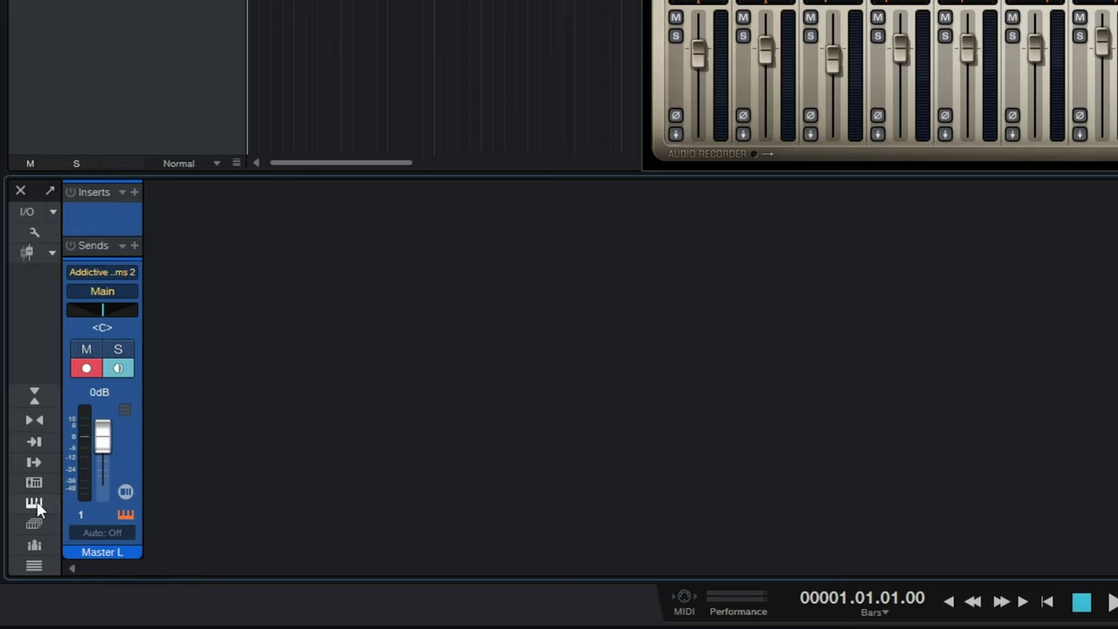
pyautogui.click(36, 505)
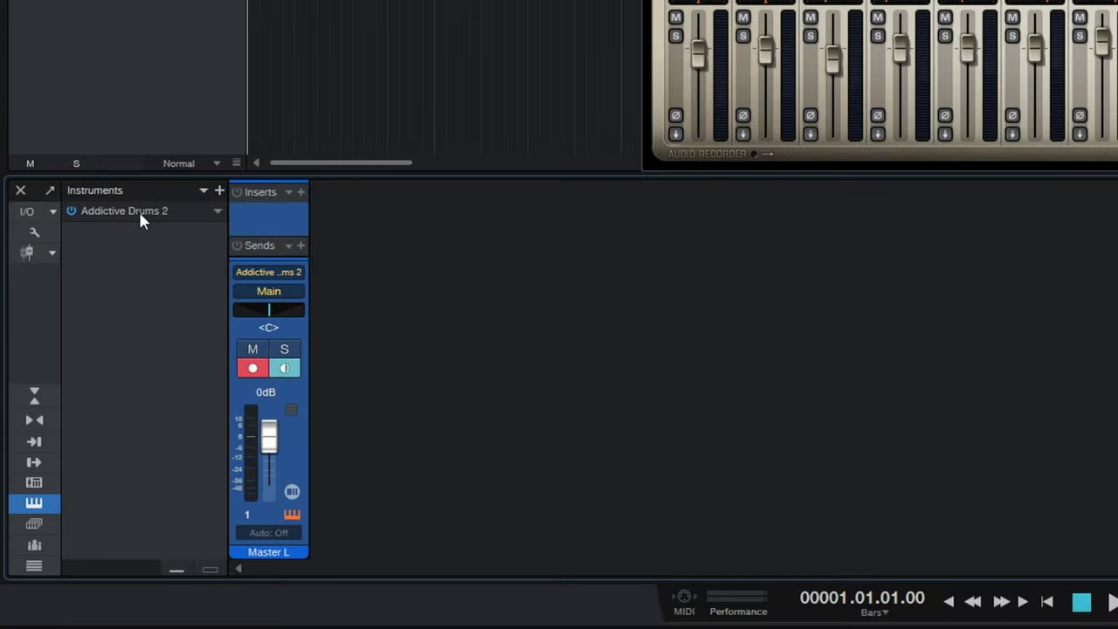
pyautogui.click(140, 214)
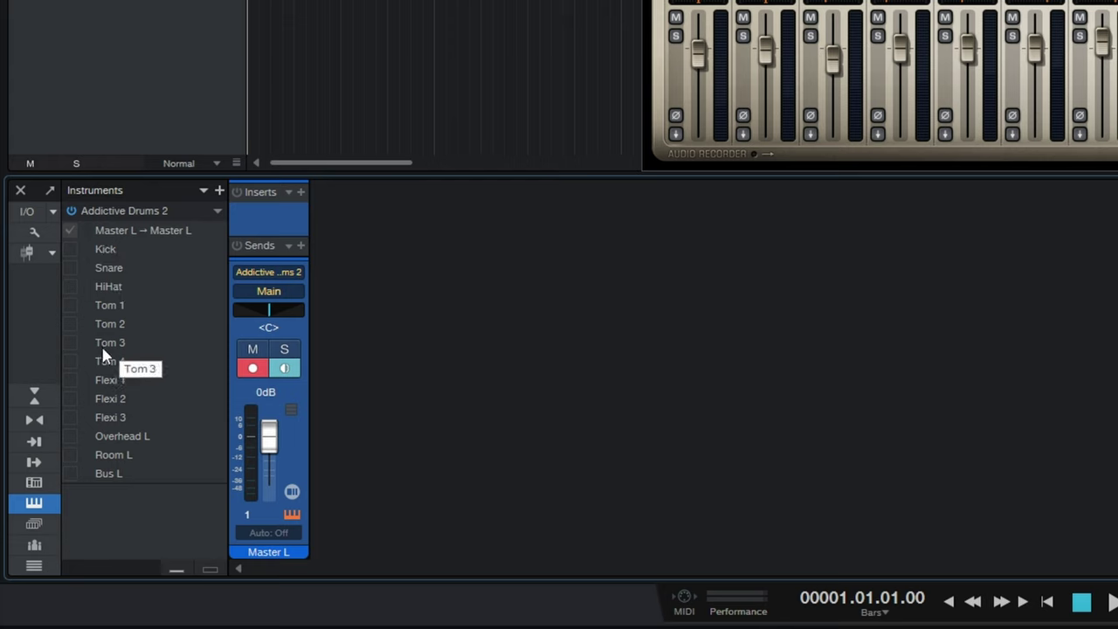
pyautogui.click(70, 249)
pyautogui.click(70, 268)
pyautogui.click(70, 287)
# Step: Enable separate channels for the toms, Flexi pieces, Overhead L, Room L and Bus L
pyautogui.click(70, 305)
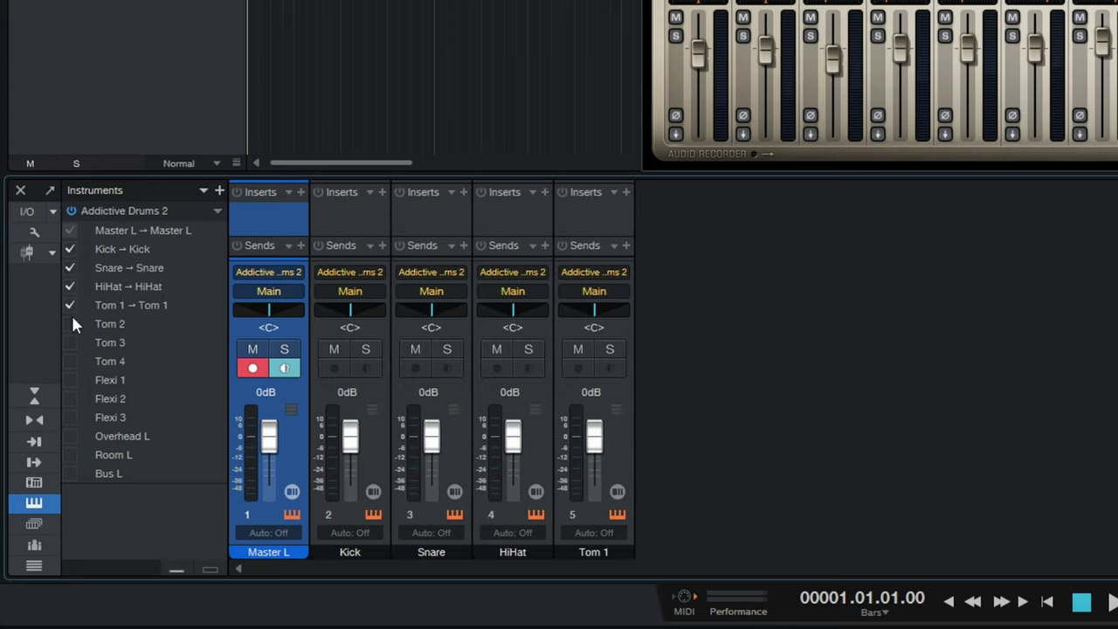
pyautogui.click(70, 323)
pyautogui.click(70, 343)
pyautogui.click(70, 361)
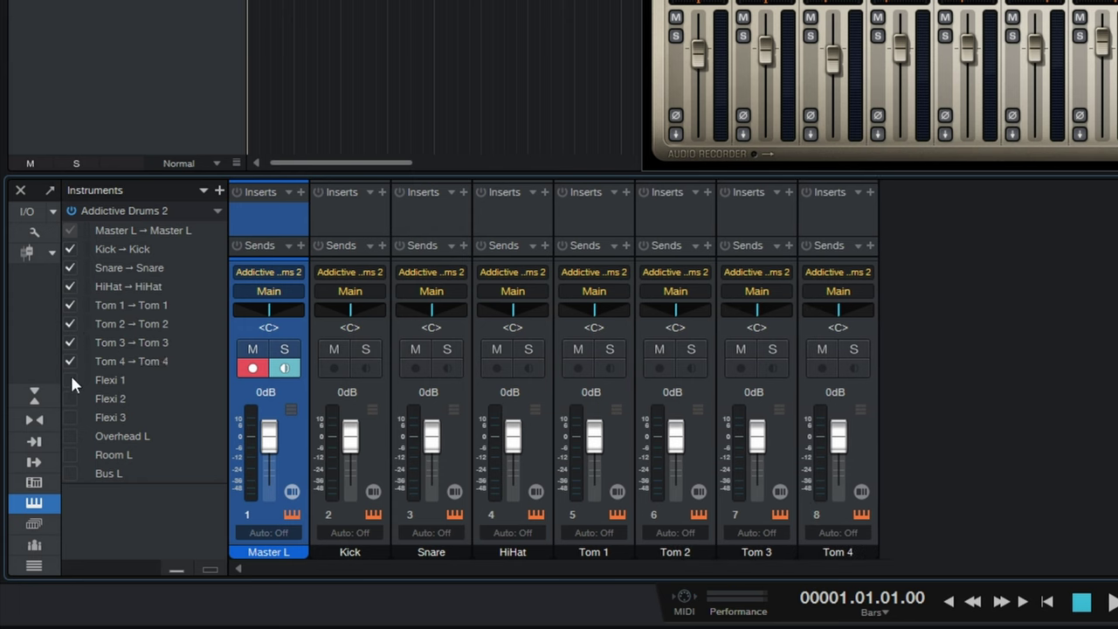
pyautogui.click(70, 380)
pyautogui.click(70, 398)
pyautogui.click(70, 418)
pyautogui.click(71, 436)
pyautogui.click(69, 454)
pyautogui.click(70, 474)
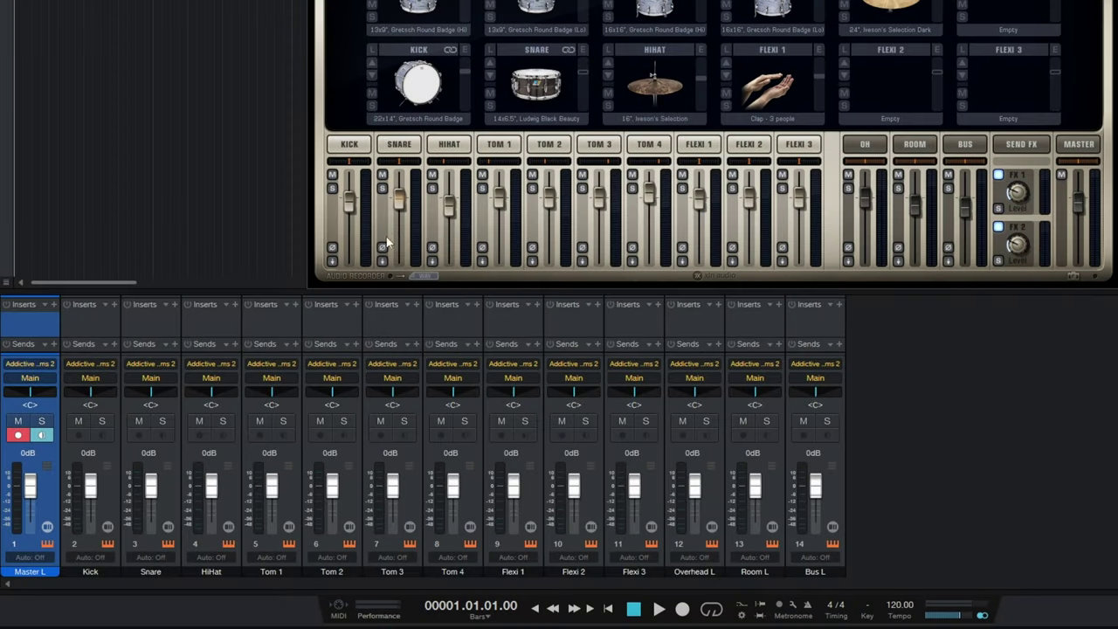
# Step: Route the snare to Separate Out (Pre Fader) and audition it to check the meters
pyautogui.click(383, 261)
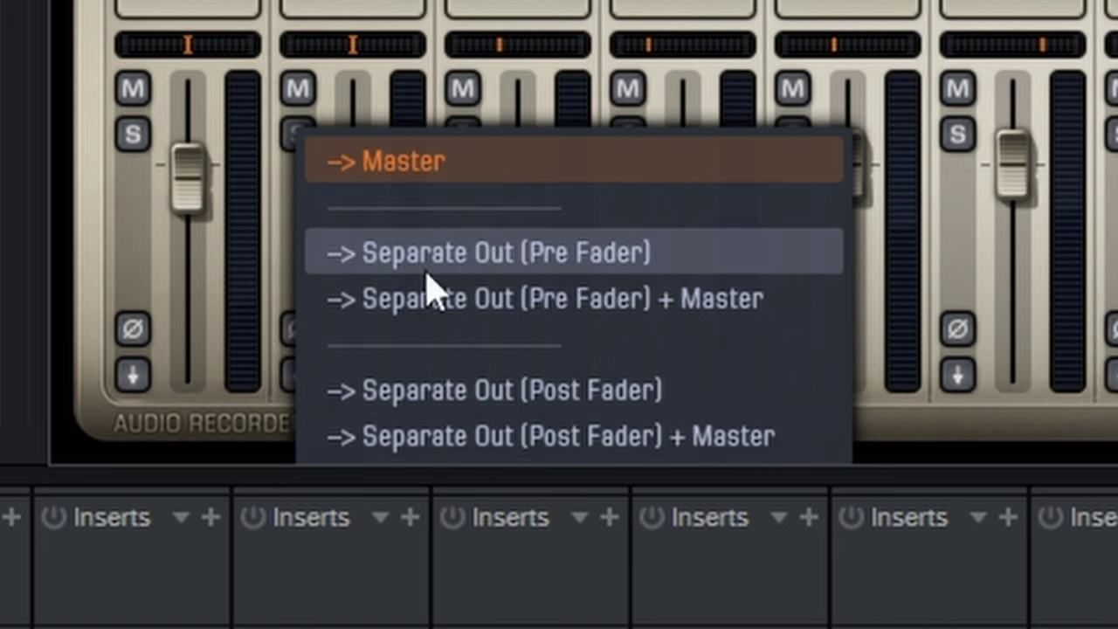
pyautogui.click(480, 258)
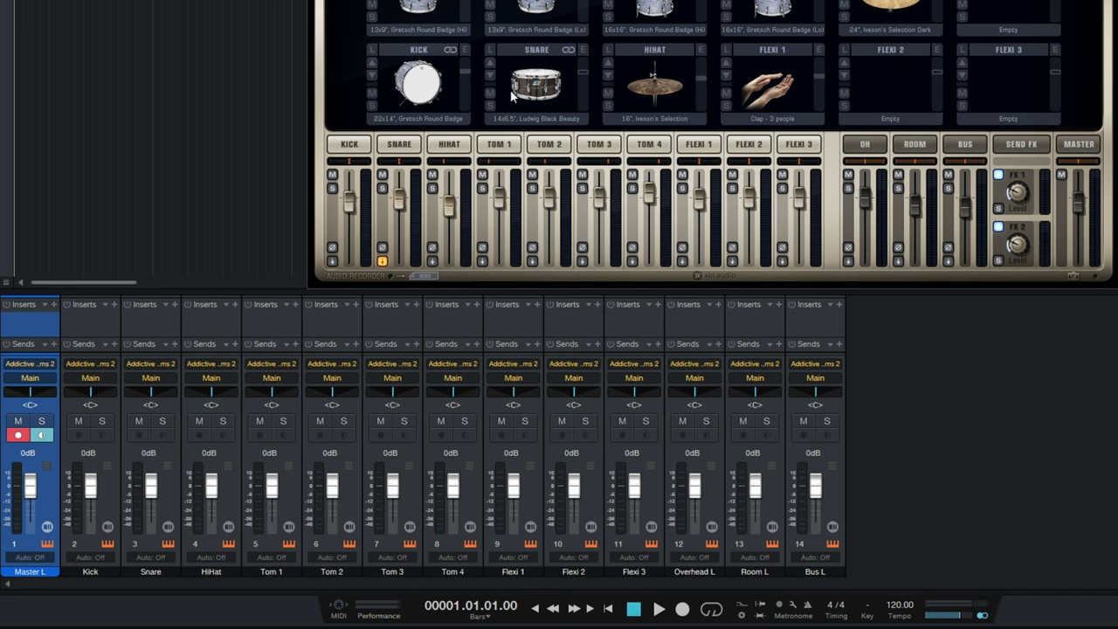
pyautogui.click(547, 85)
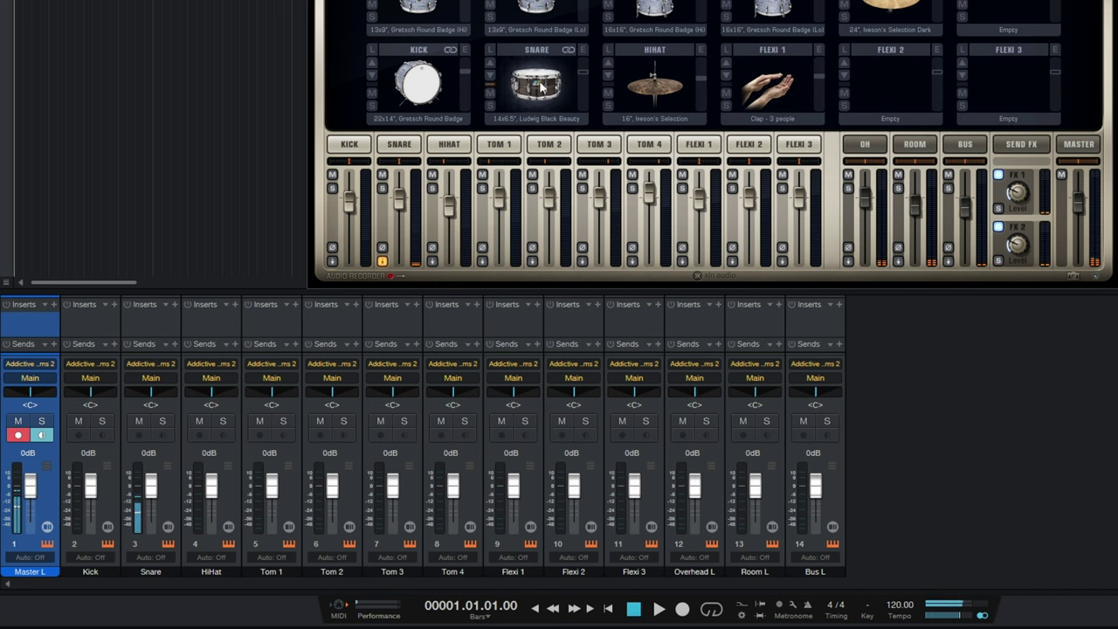
pyautogui.click(542, 87)
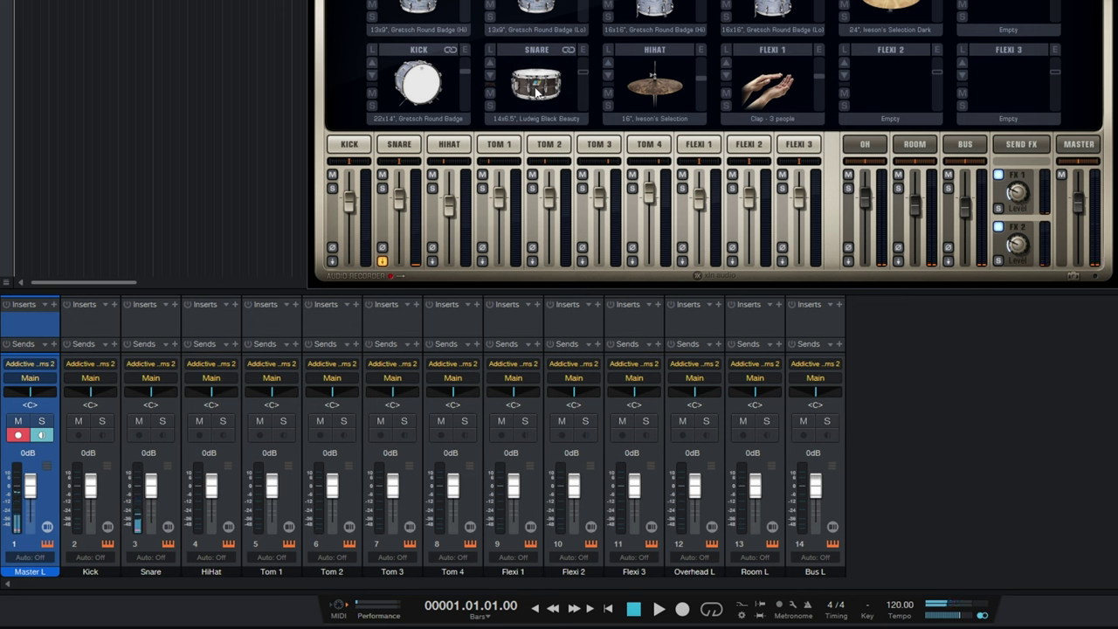
pyautogui.click(382, 260)
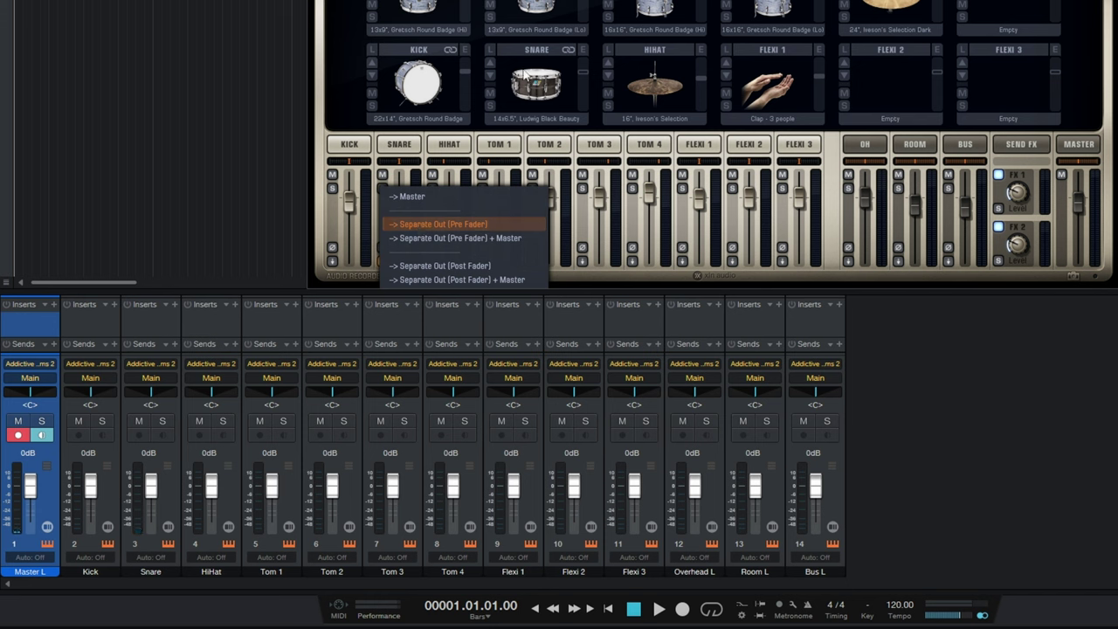
pyautogui.click(540, 85)
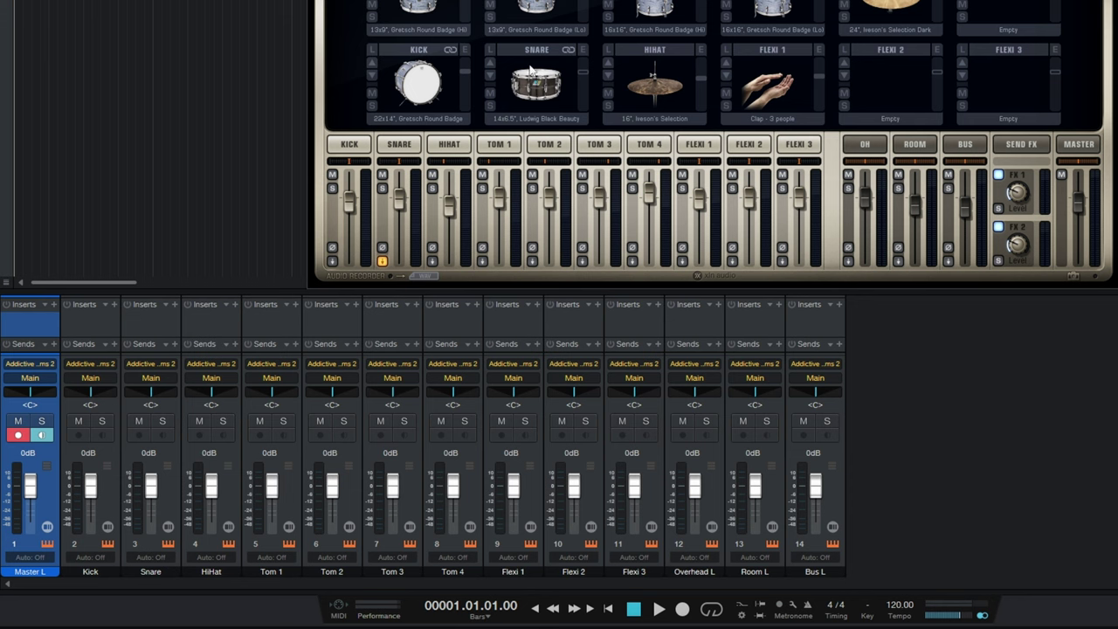
# Step: Mute the OH, Room and Bus channels and switch off the FX 1 and FX 2 sends
pyautogui.click(847, 175)
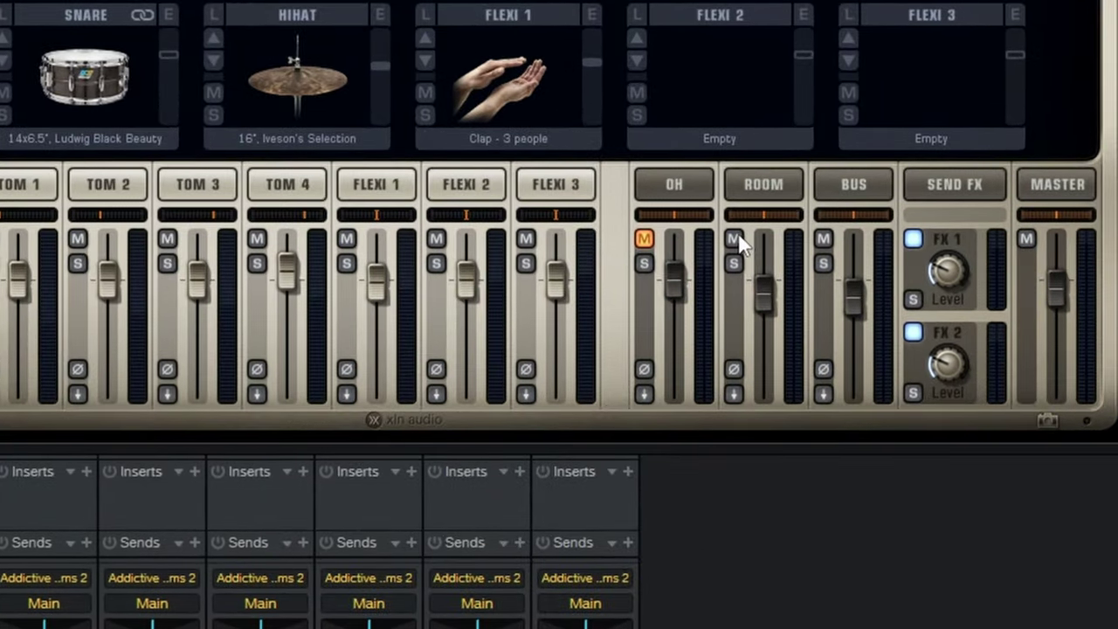
pyautogui.click(734, 240)
pyautogui.click(823, 238)
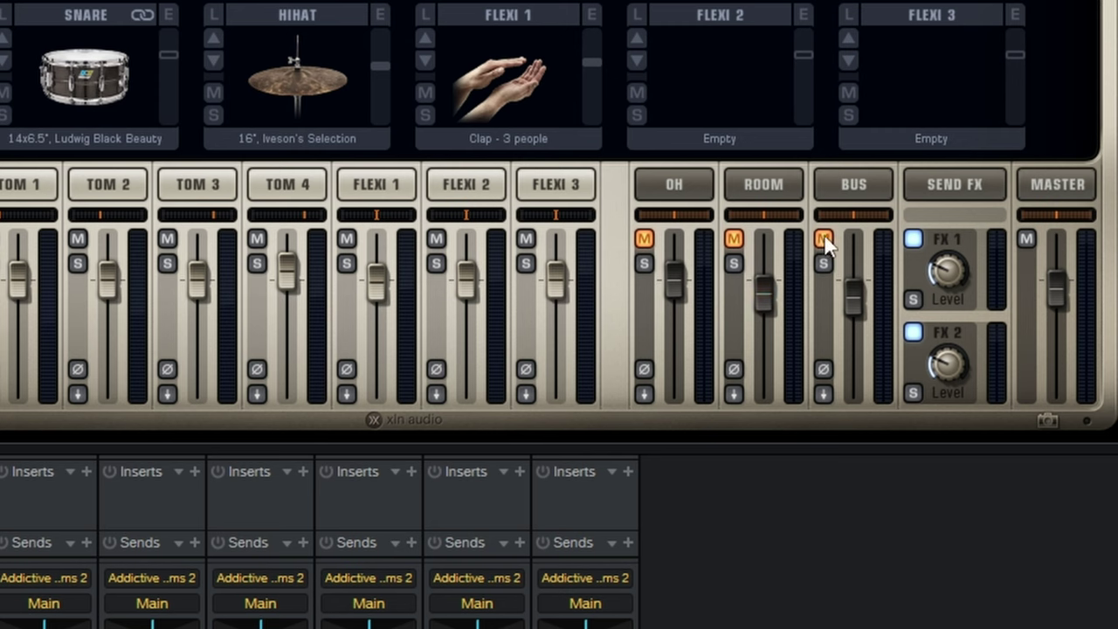
pyautogui.click(914, 239)
pyautogui.click(913, 333)
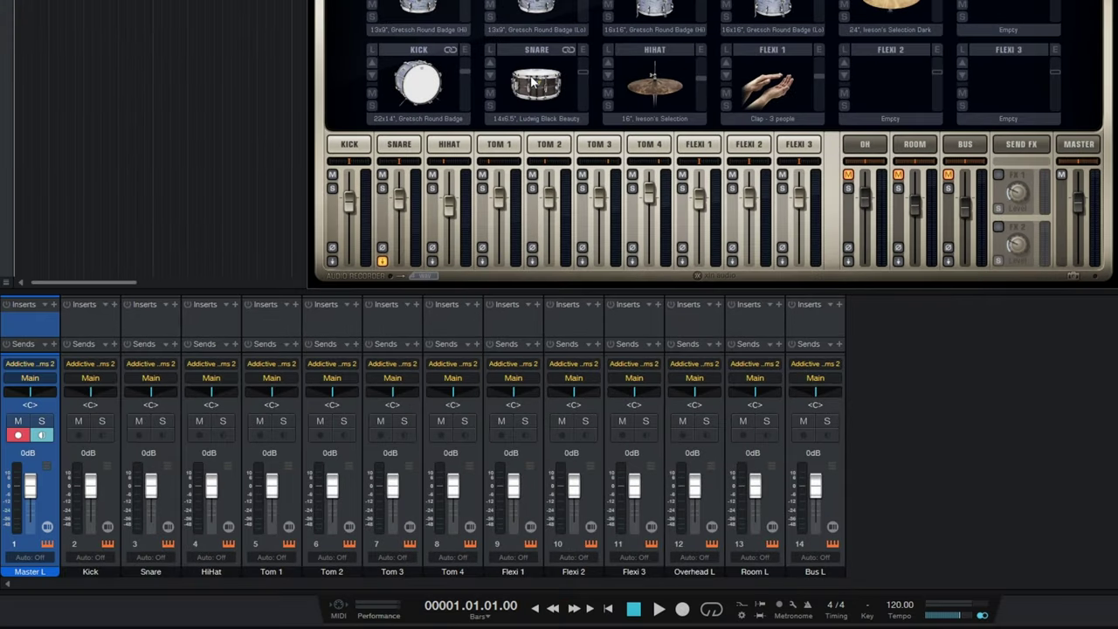
# Step: Audition the snare several times to hear it dry
pyautogui.click(533, 81)
pyautogui.click(542, 88)
pyautogui.click(544, 84)
# Step: Unmute OH, Room and Bus, and re-enable the FX 1 and FX 2 sends
pyautogui.click(849, 176)
pyautogui.click(898, 175)
pyautogui.click(948, 176)
pyautogui.click(1000, 176)
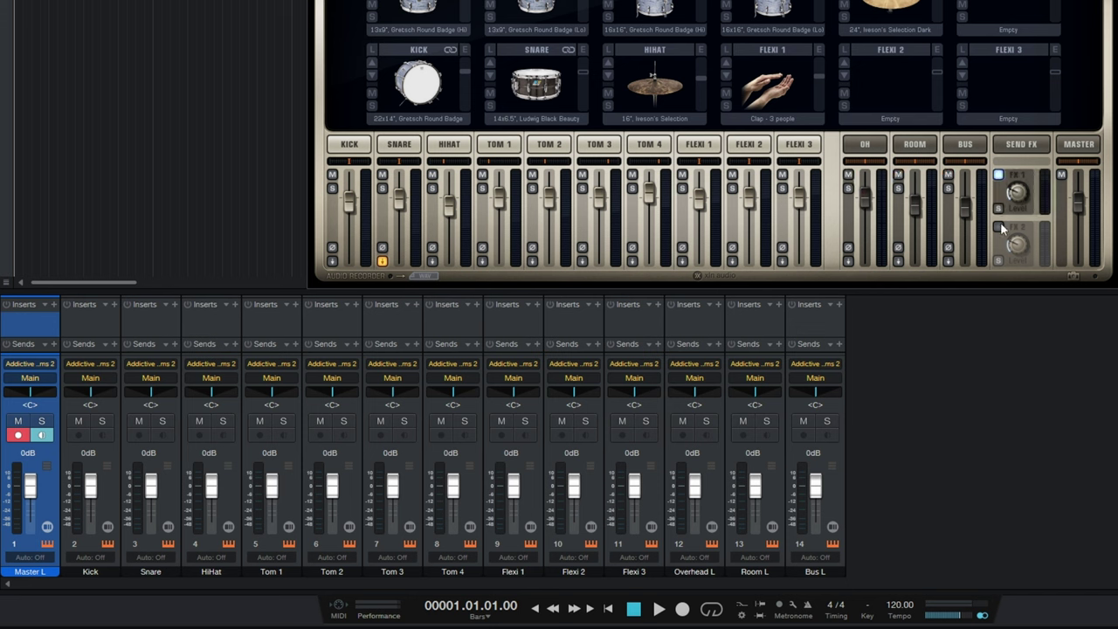
pyautogui.click(999, 227)
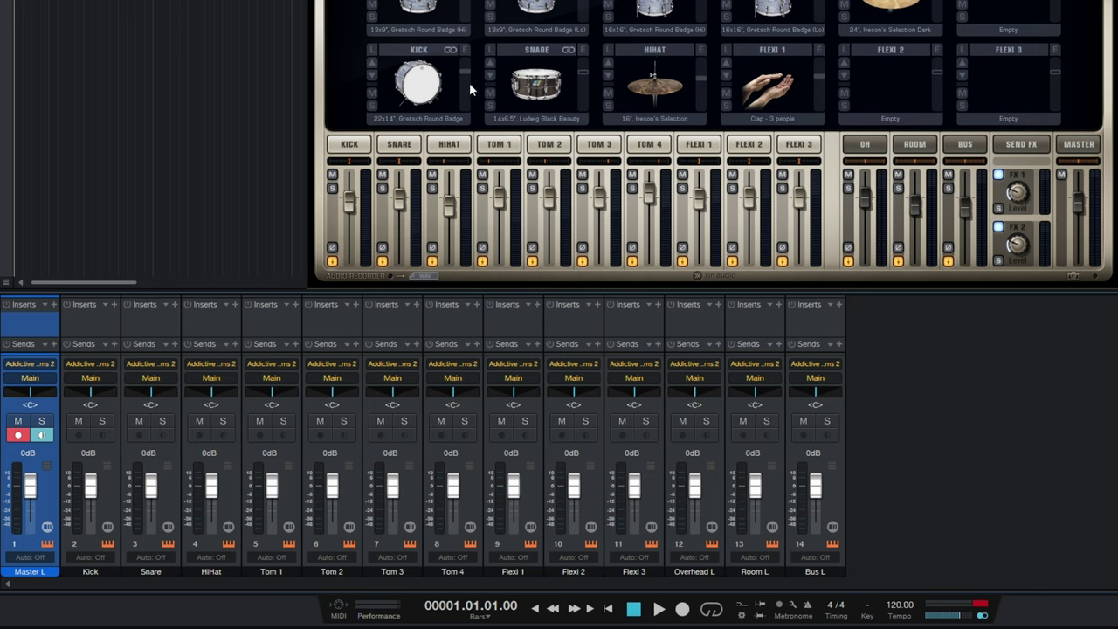
pyautogui.click(412, 87)
pyautogui.click(534, 85)
pyautogui.click(653, 83)
pyautogui.click(652, 17)
pyautogui.click(525, 18)
pyautogui.click(540, 91)
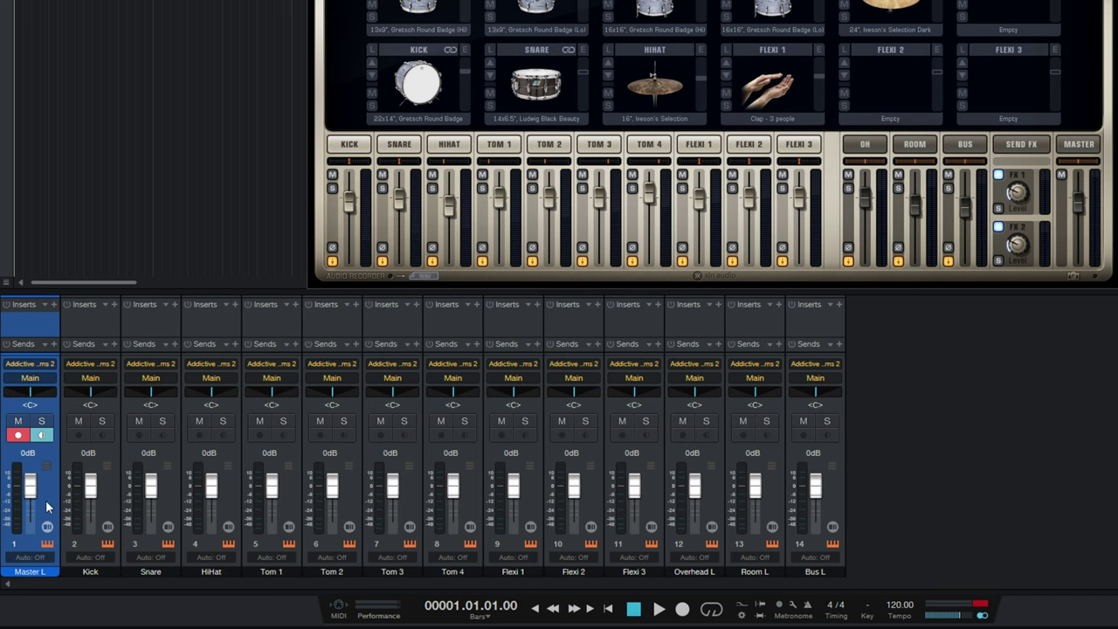
pyautogui.click(42, 422)
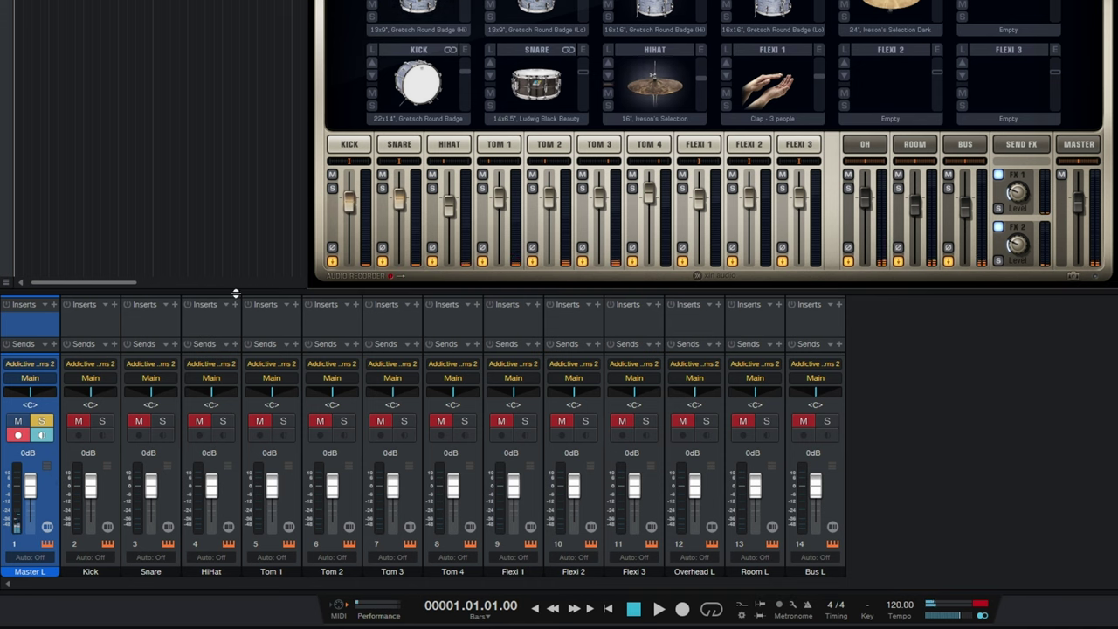
pyautogui.click(43, 424)
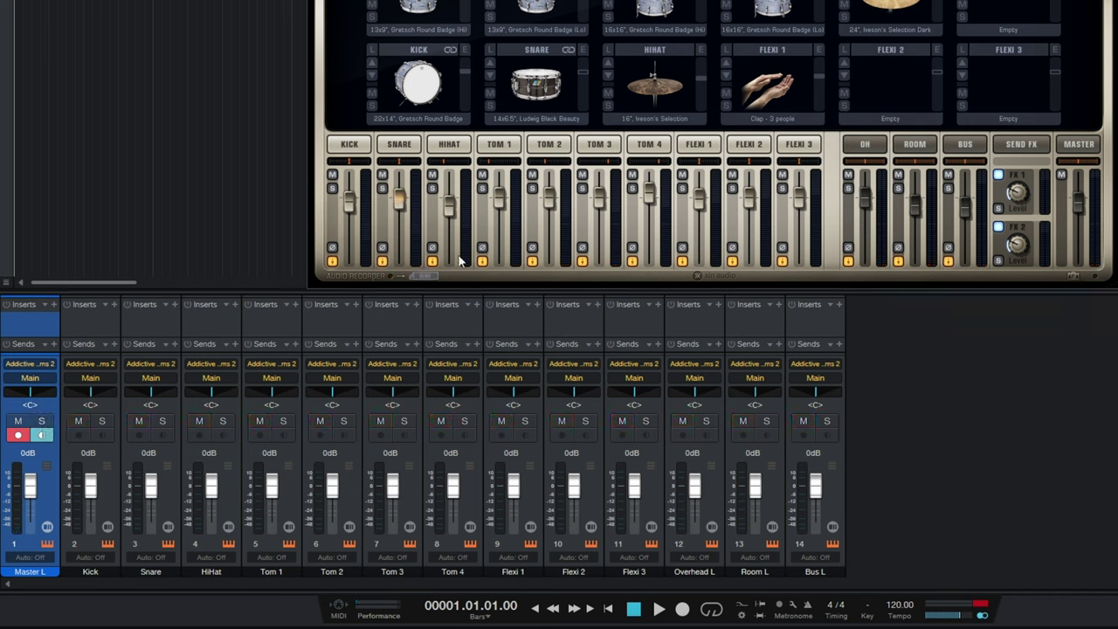
# Step: Rename mixer channel 1 from Master L to 'Drum FX'
pyautogui.doubleClick(29, 572)
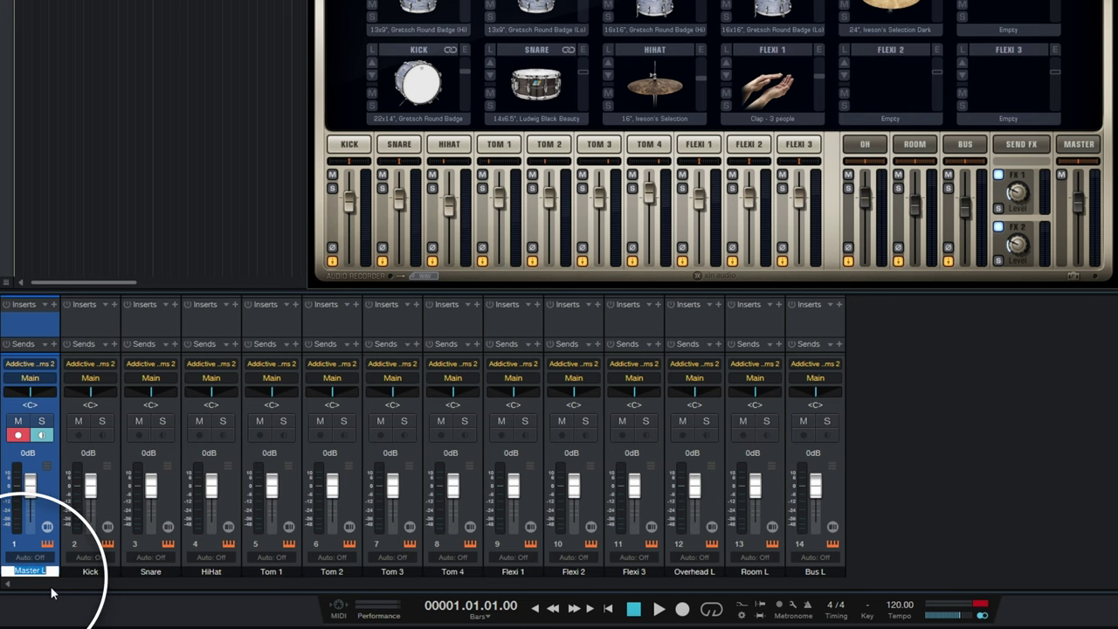
pyautogui.write('Dr')
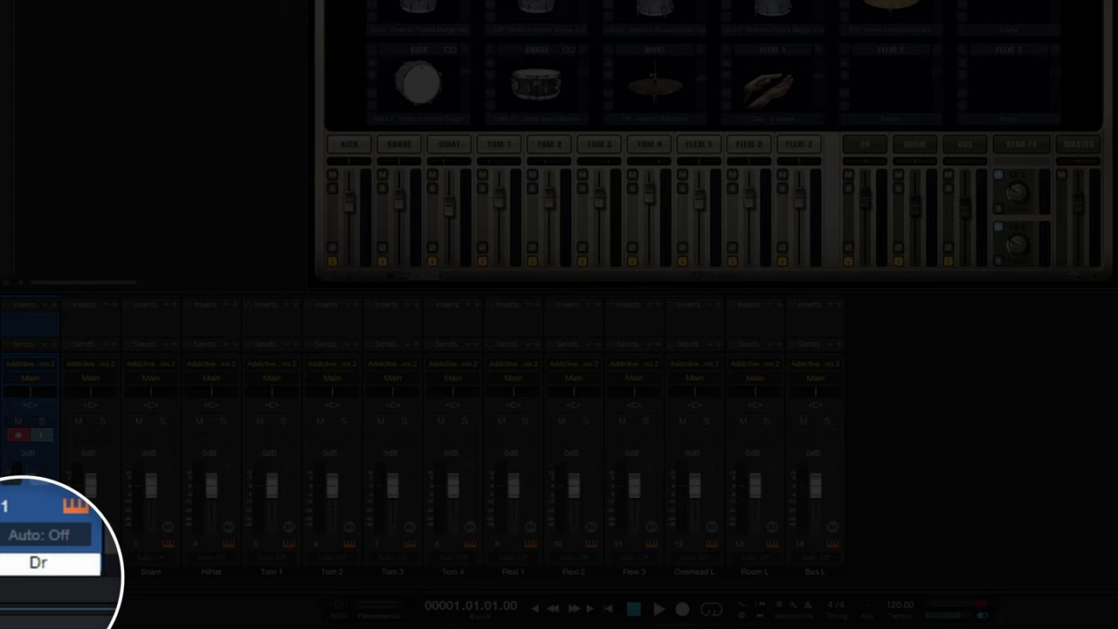
pyautogui.write('um FX')
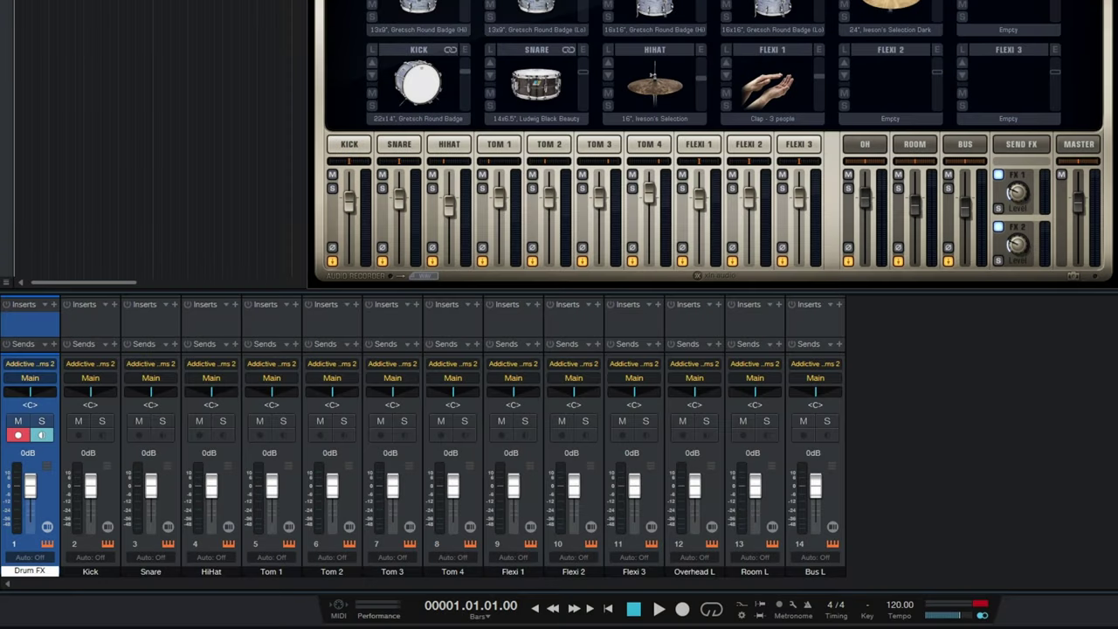
pyautogui.press('Return')
# Step: Solo the Snare channel, audition the snare twice, and open its output routing menu
pyautogui.click(382, 258)
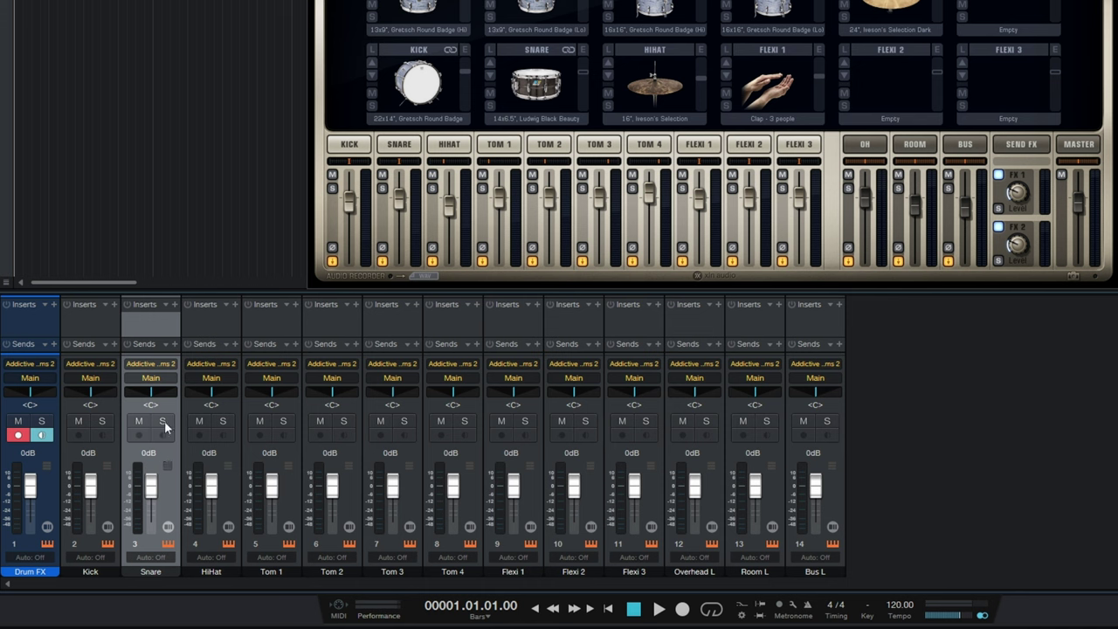
pyautogui.click(163, 422)
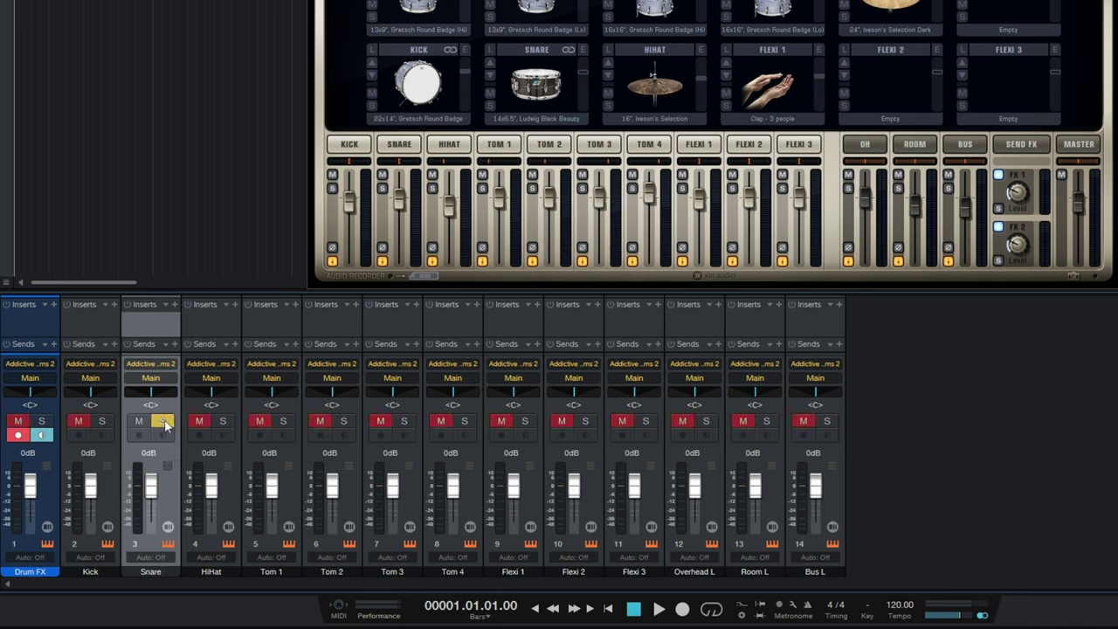
pyautogui.click(533, 87)
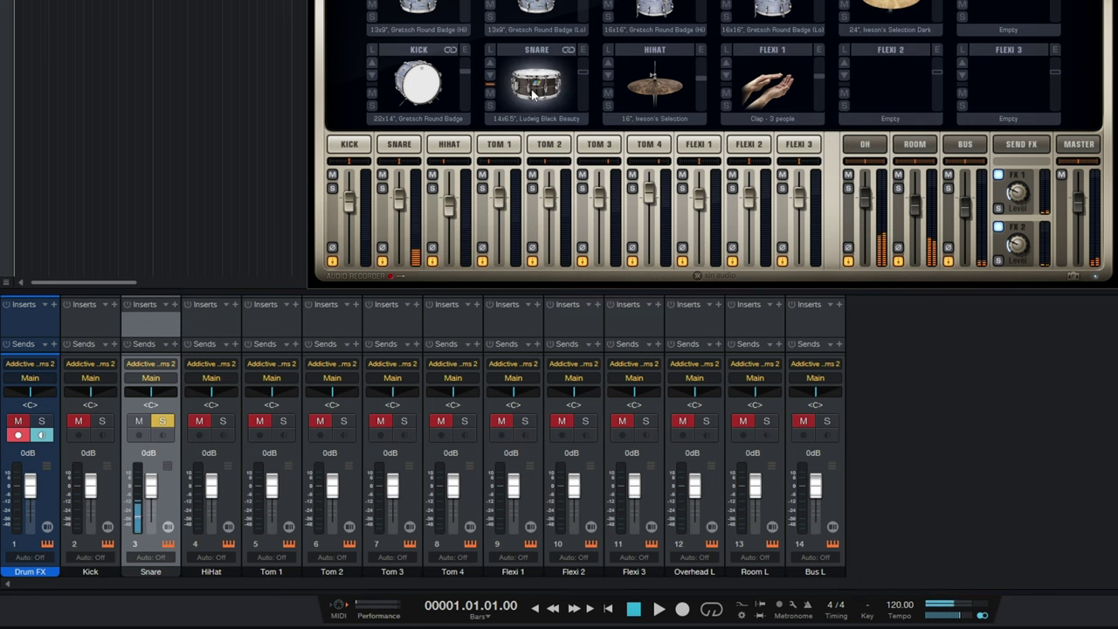
pyautogui.click(533, 87)
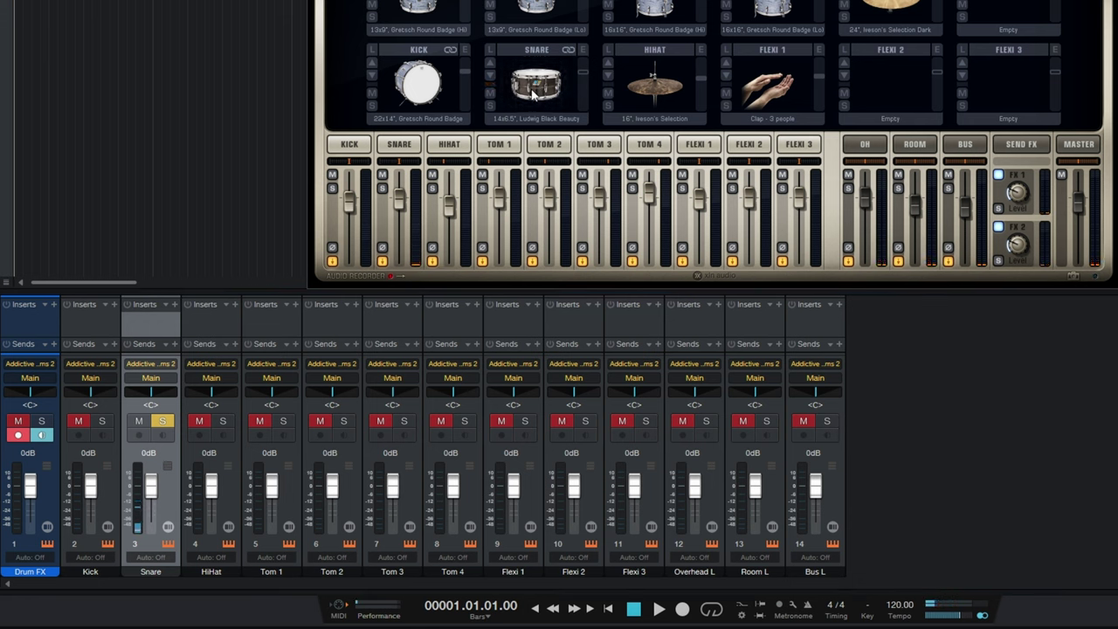
pyautogui.click(383, 262)
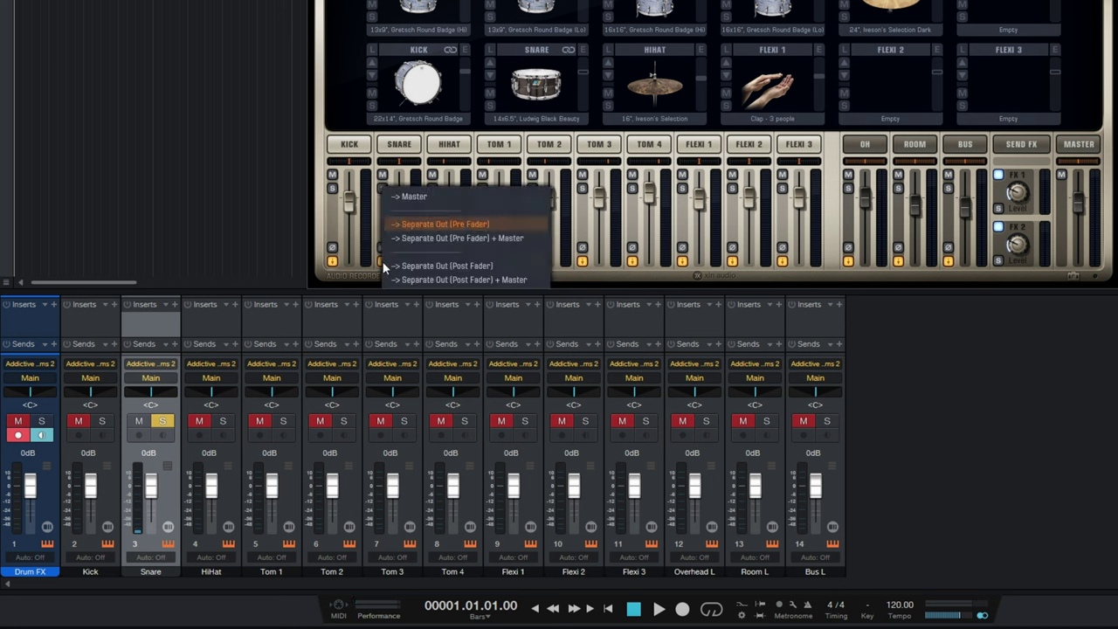
# Step: Route the snare to Separate Out (Pre Fader), test its fader, leaving it near -2.07 dB
pyautogui.click(437, 226)
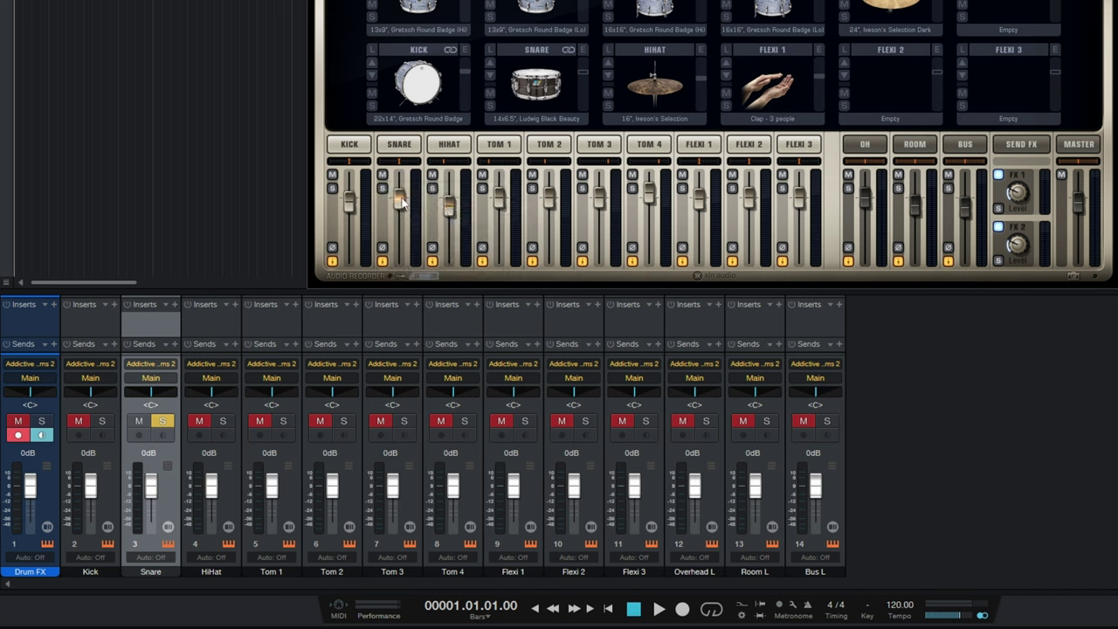
pyautogui.moveTo(401, 202); pyautogui.dragTo(397, 253)
pyautogui.click(537, 85)
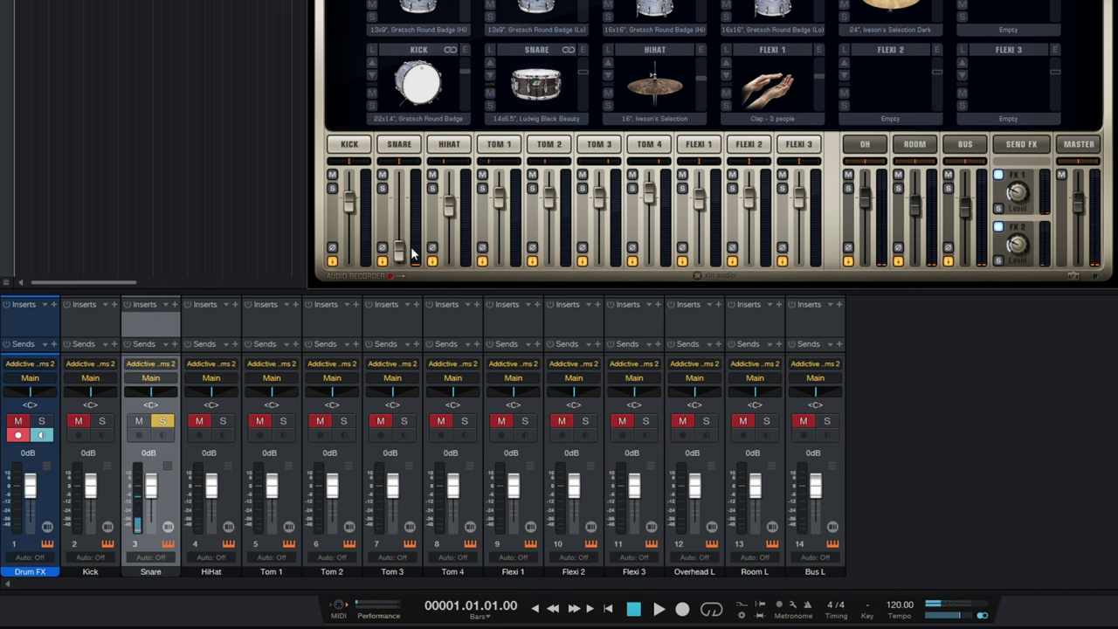
pyautogui.moveTo(411, 255); pyautogui.dragTo(403, 206)
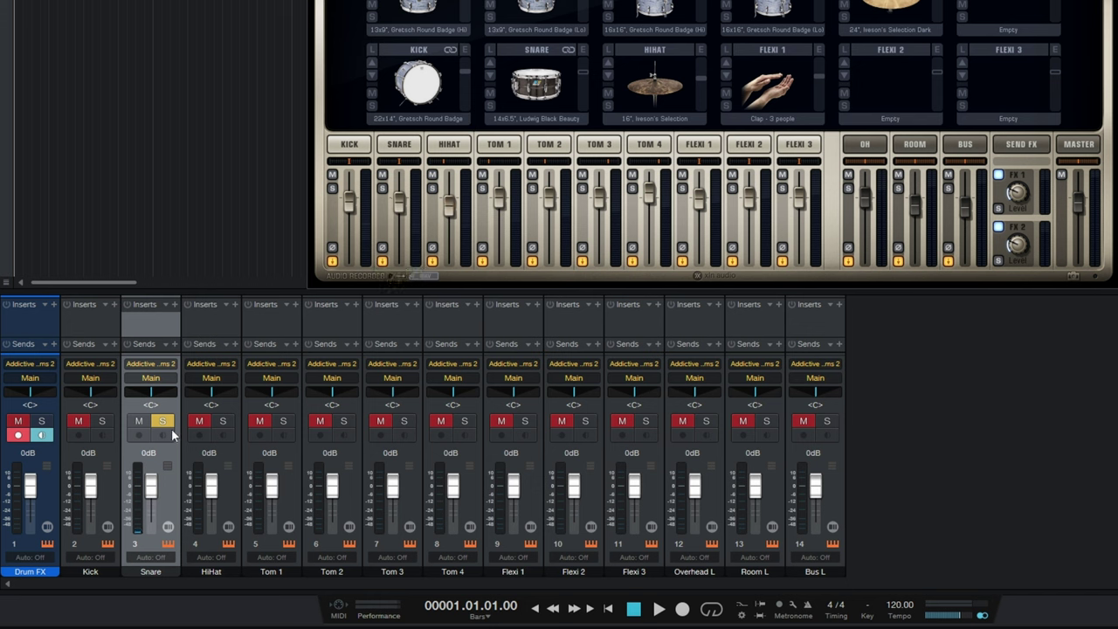
pyautogui.moveTo(399, 203)
pyautogui.mouseDown()
pyautogui.moveTo(400, 252)
pyautogui.moveTo(398, 208)
pyautogui.mouseUp()
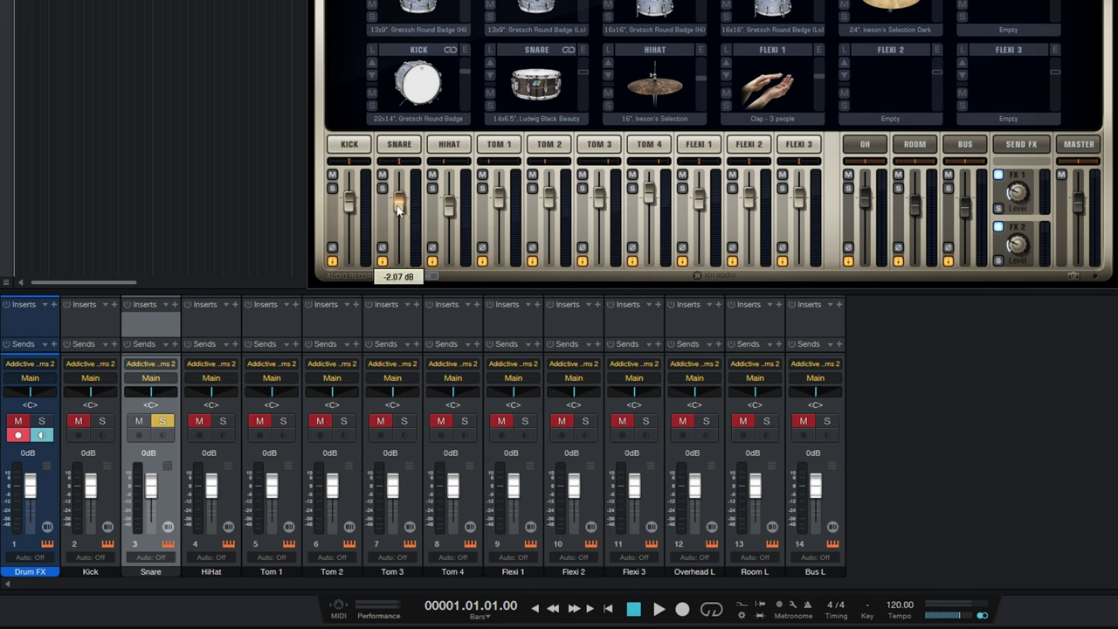
# Step: Route the snare to Separate Out (Pre Fader) + Master, solo Drum FX, and audition the snare twice
pyautogui.click(381, 261)
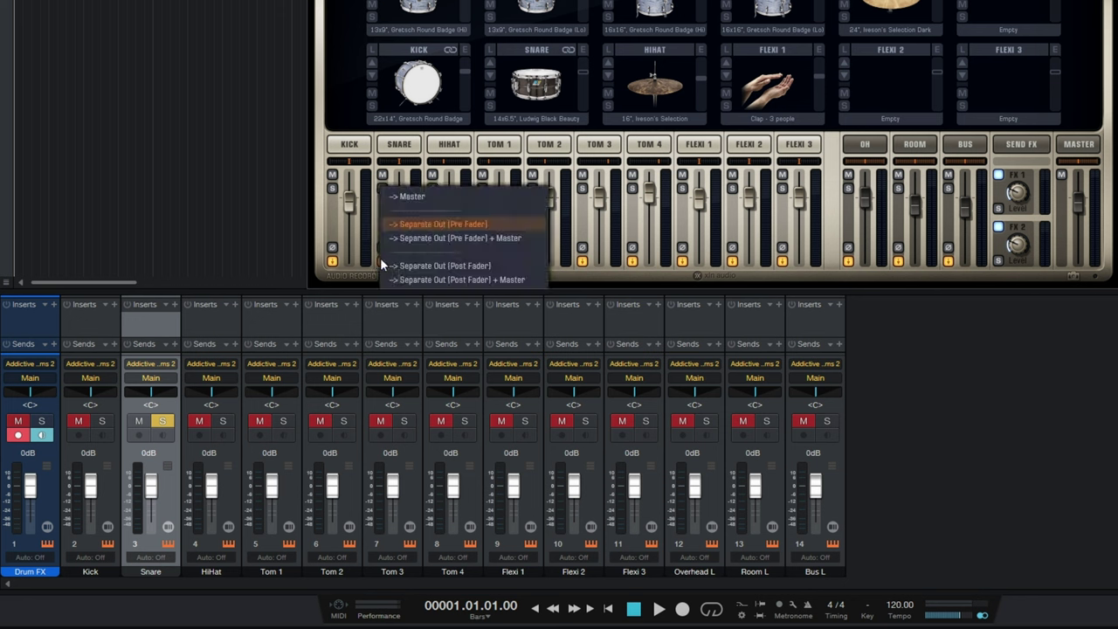
pyautogui.click(431, 238)
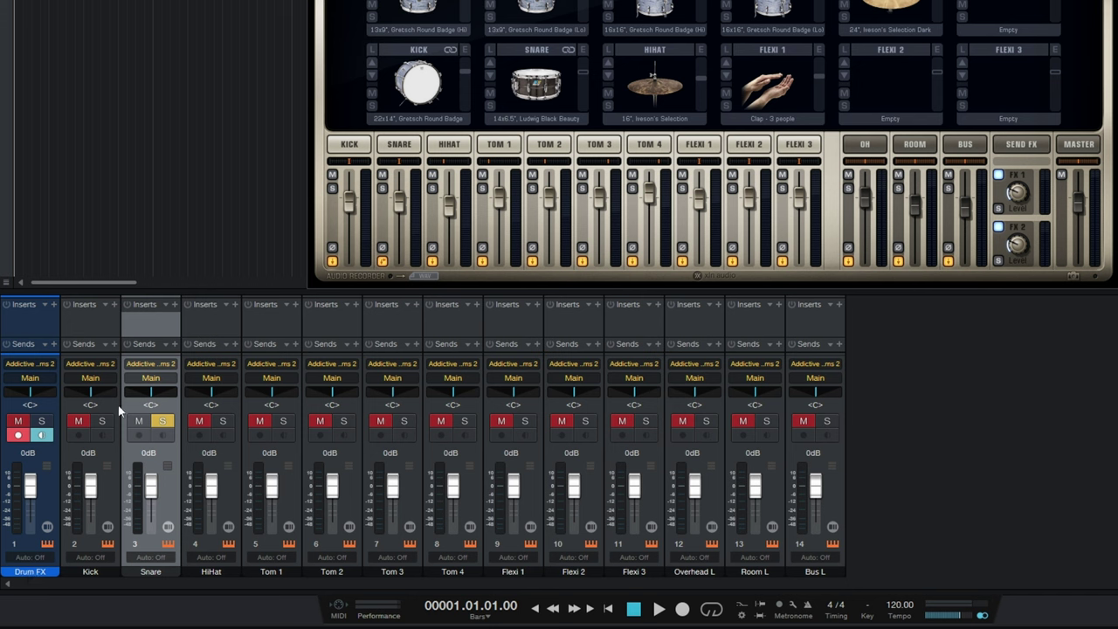
pyautogui.click(42, 422)
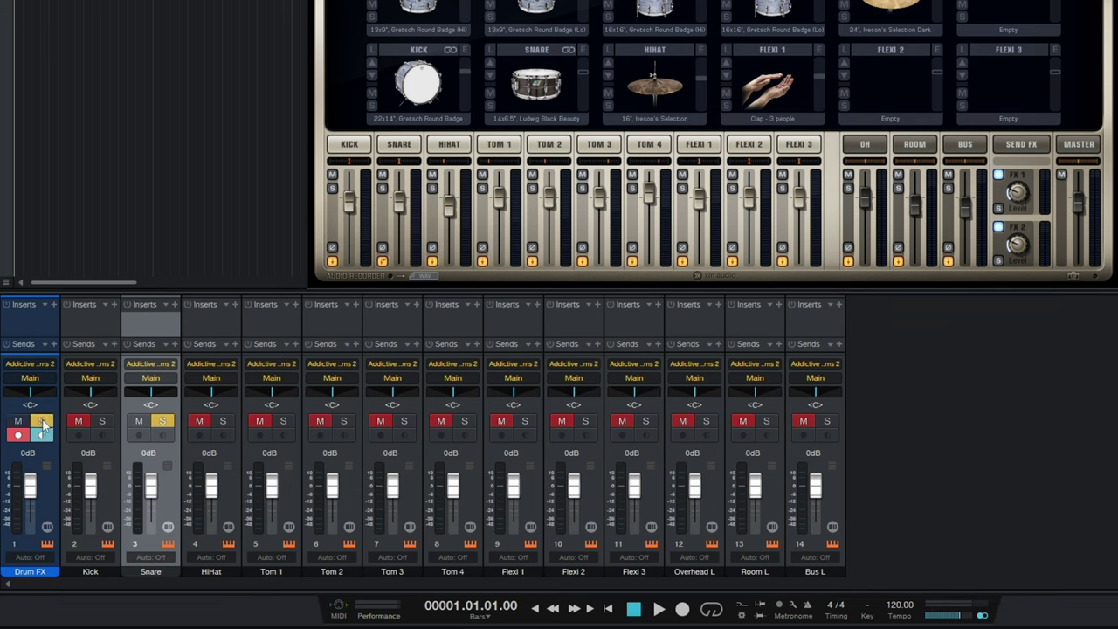
pyautogui.click(549, 88)
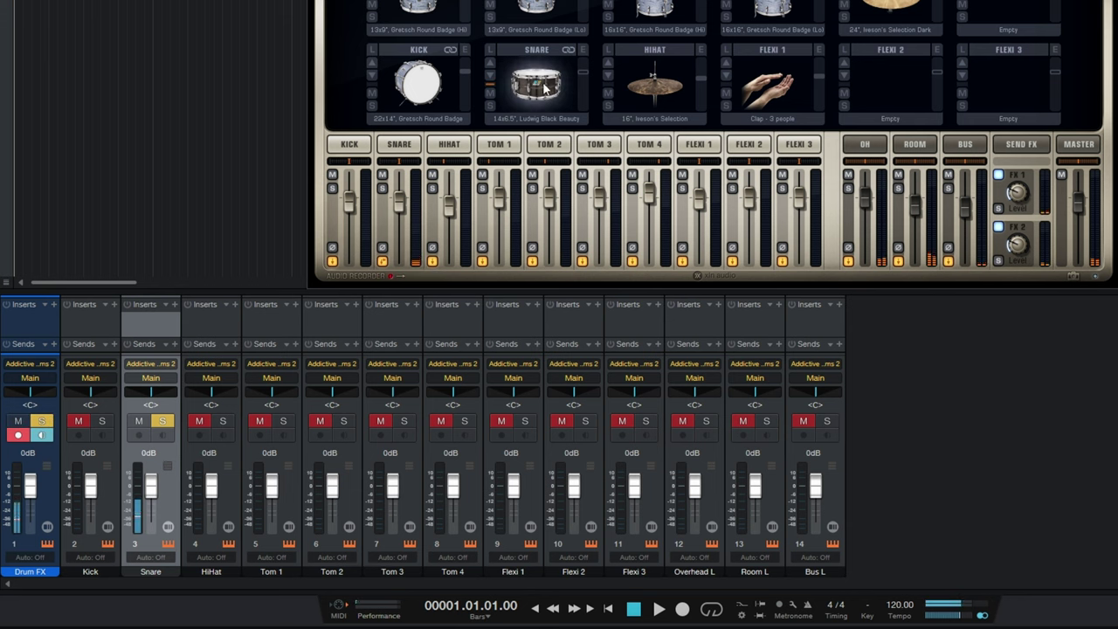
pyautogui.click(549, 87)
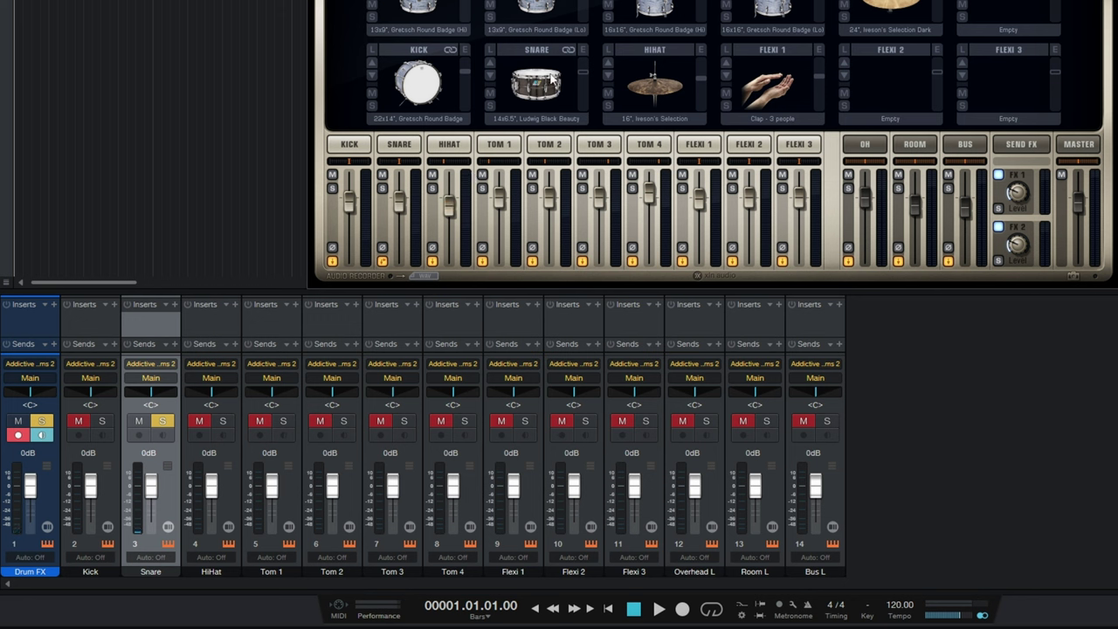
# Step: Switch the snare output to Separate Out (Post Fader) and unsolo the Drum FX channel
pyautogui.click(382, 261)
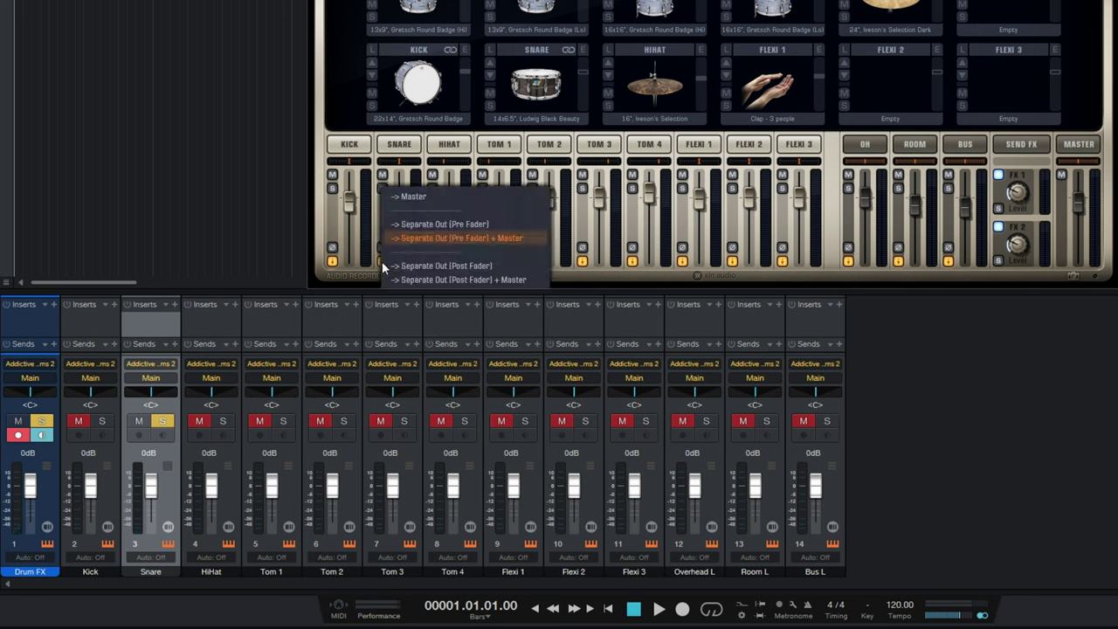
pyautogui.click(434, 265)
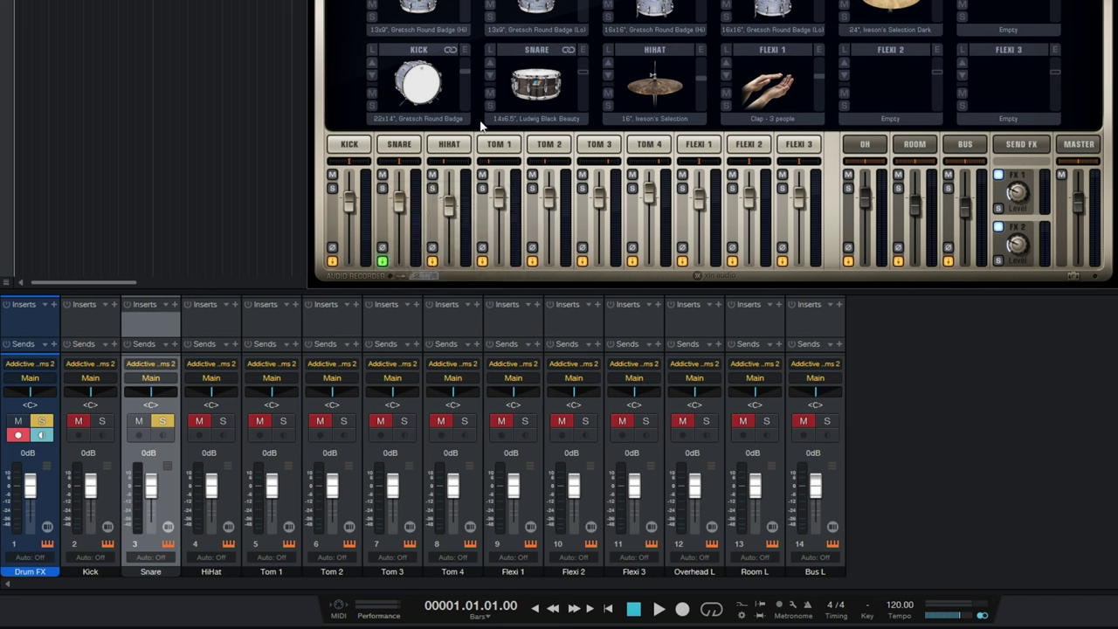
pyautogui.click(42, 423)
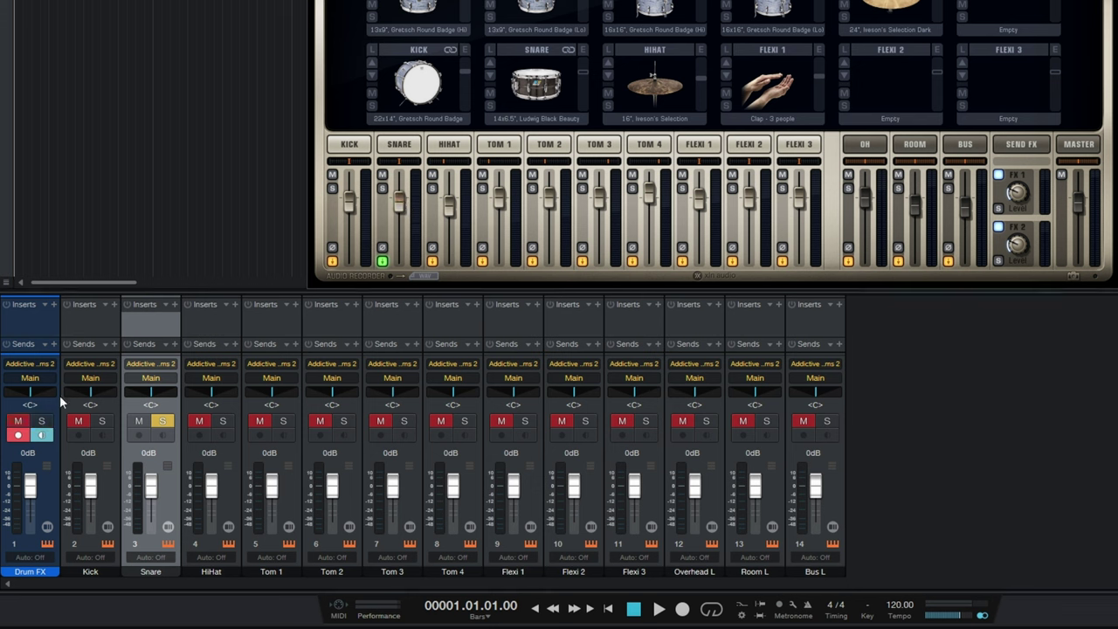
# Step: Audition the snare while adjusting its plugin fader back to about -0.12 dB
pyautogui.click(541, 90)
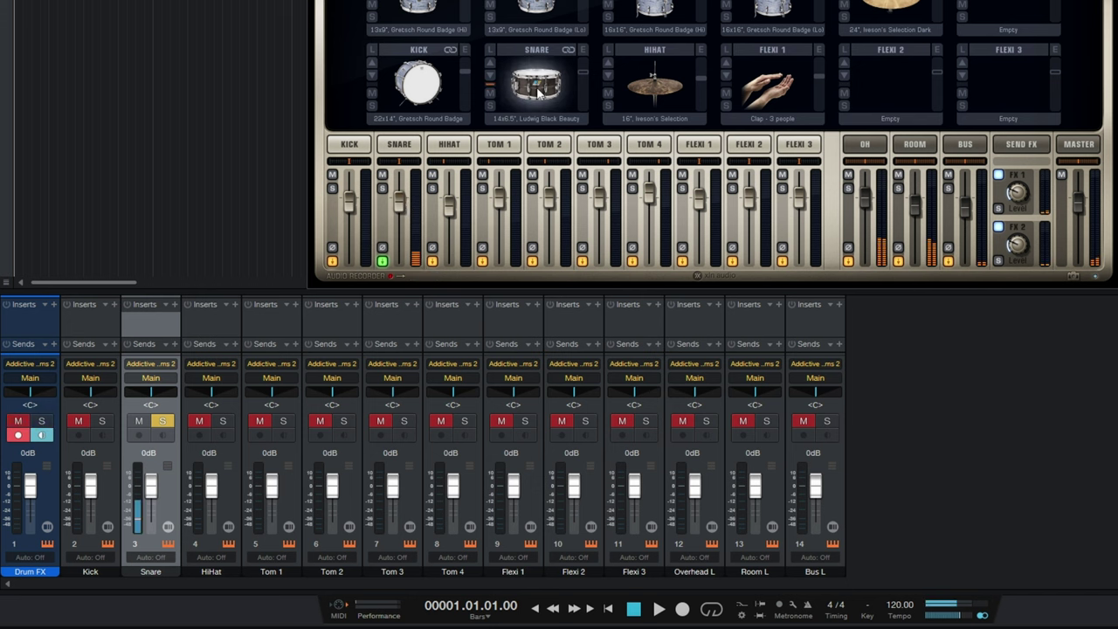
pyautogui.moveTo(399, 204)
pyautogui.mouseDown()
pyautogui.moveTo(402, 255)
pyautogui.moveTo(405, 207)
pyautogui.mouseUp()
pyautogui.click(540, 90)
pyautogui.click(540, 90)
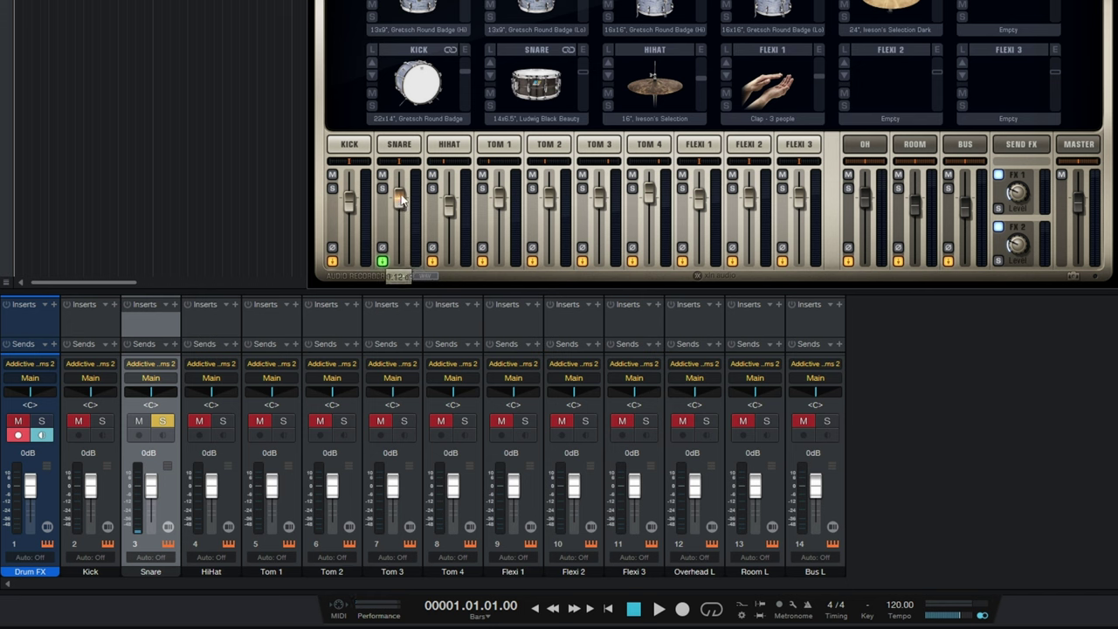
# Step: Leave the snare routing unchanged, set its level near unity, and pan it off centre
pyautogui.click(382, 262)
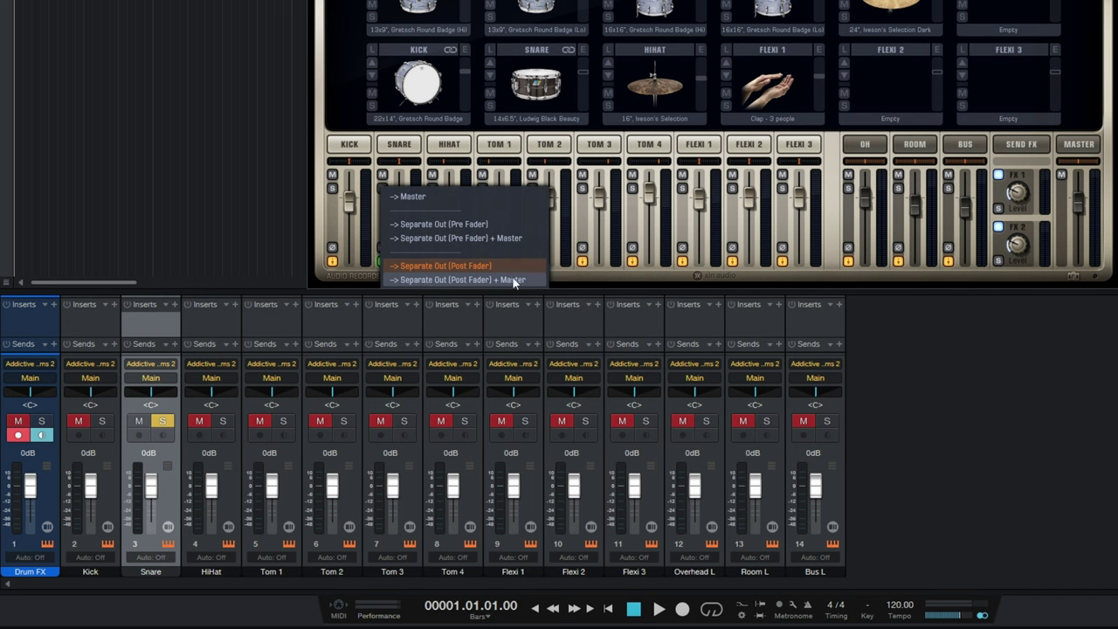
pyautogui.click(368, 220)
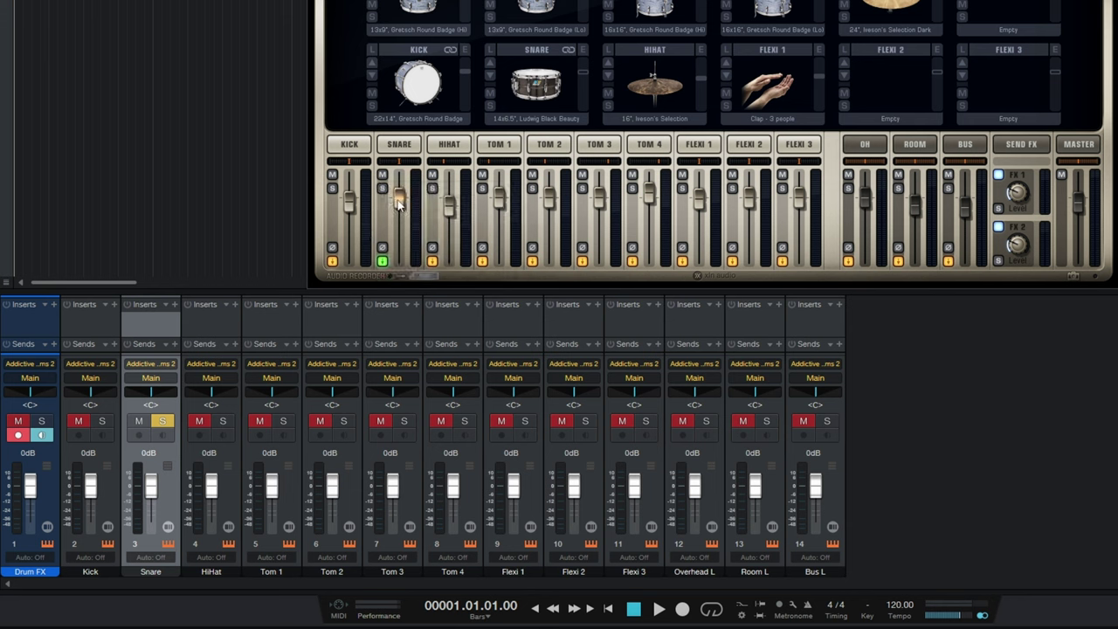
pyautogui.moveTo(398, 203)
pyautogui.mouseDown()
pyautogui.moveTo(393, 262)
pyautogui.moveTo(396, 204)
pyautogui.mouseUp()
pyautogui.moveTo(399, 169)
pyautogui.mouseDown()
pyautogui.moveTo(387, 166)
pyautogui.moveTo(421, 166)
pyautogui.mouseUp()
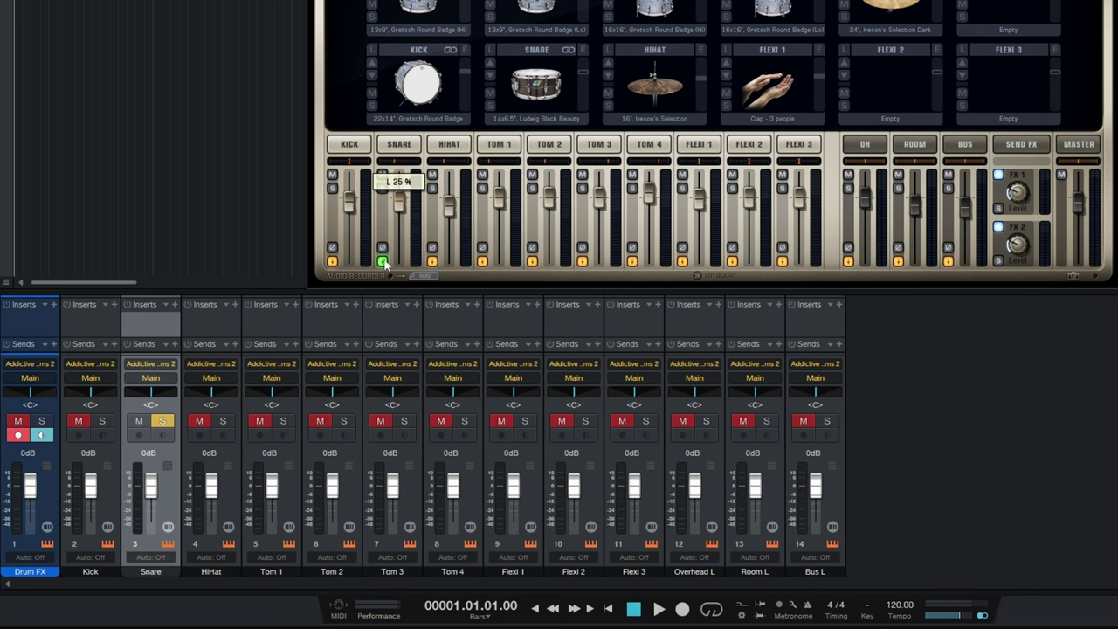
# Step: Recheck the snare routing without changes and fine-tune the snare's pan position
pyautogui.click(382, 260)
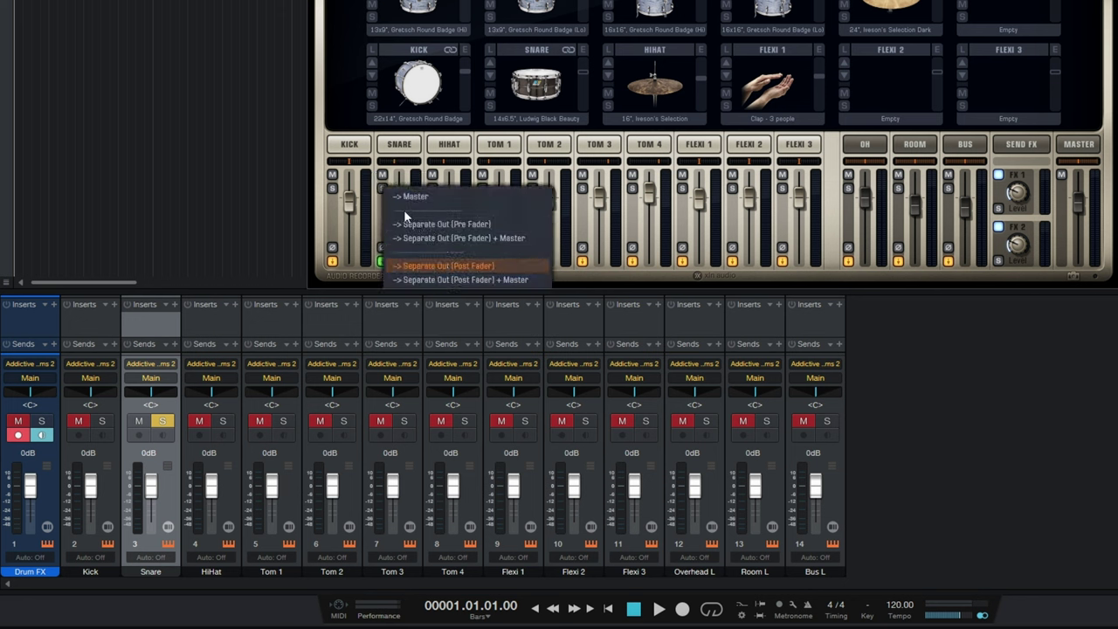
pyautogui.click(379, 218)
pyautogui.moveTo(403, 164)
pyautogui.moveTo(411, 168)
pyautogui.mouseDown()
pyautogui.moveTo(425, 166)
pyautogui.moveTo(389, 168)
pyautogui.moveTo(407, 168)
pyautogui.mouseUp()
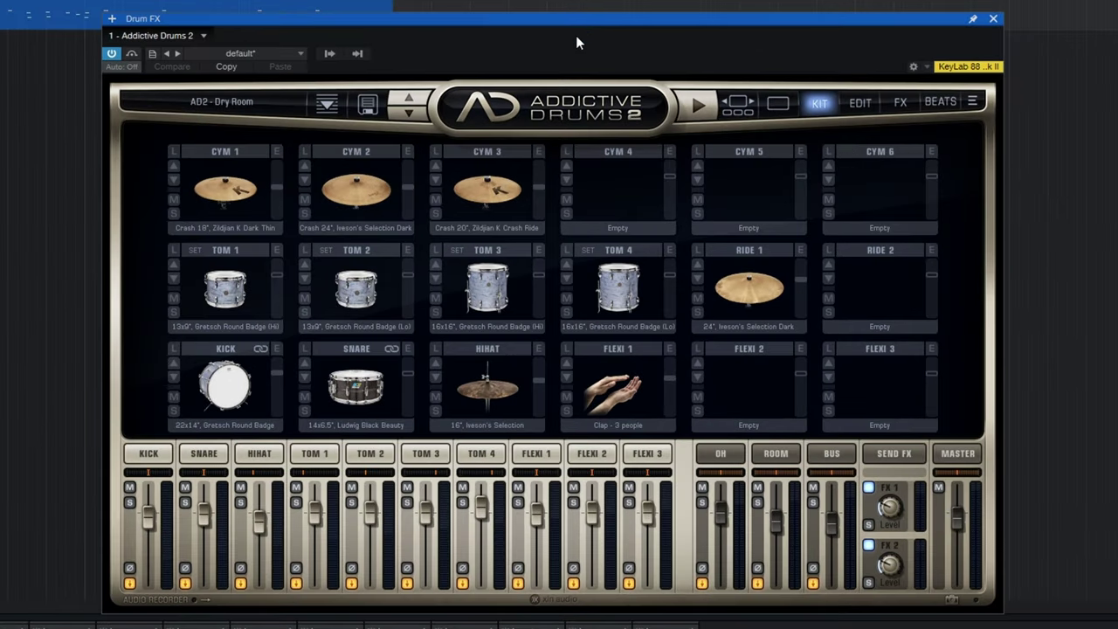
# Step: Open the snare's Edit page showing the Ludwig Black Beauty snare, EQ and envelope
pyautogui.click(206, 455)
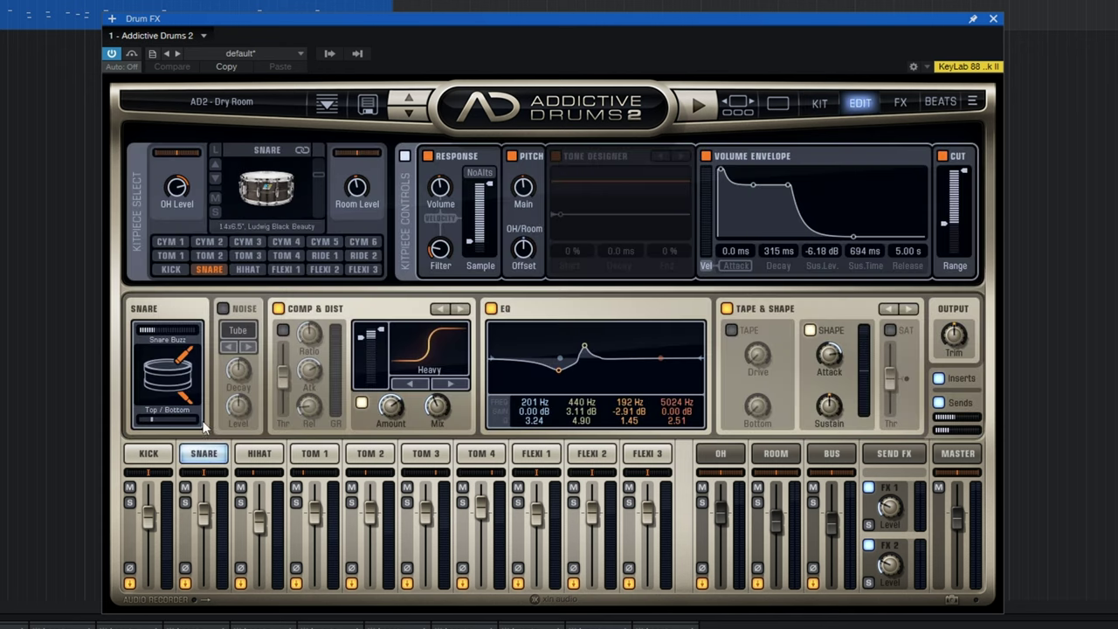